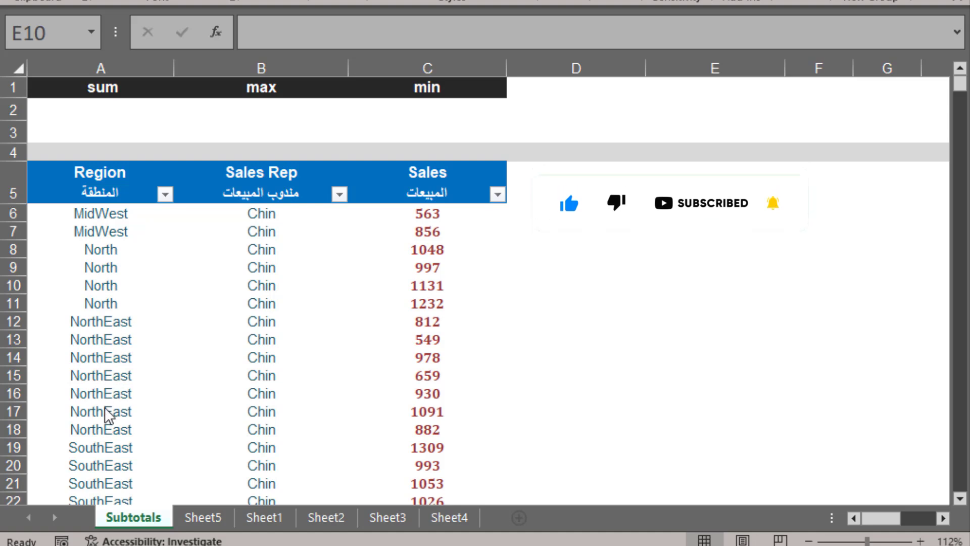
- Look over the Region and Sales Rep filters and the sum, max and min cells in row 2
click(163, 196)
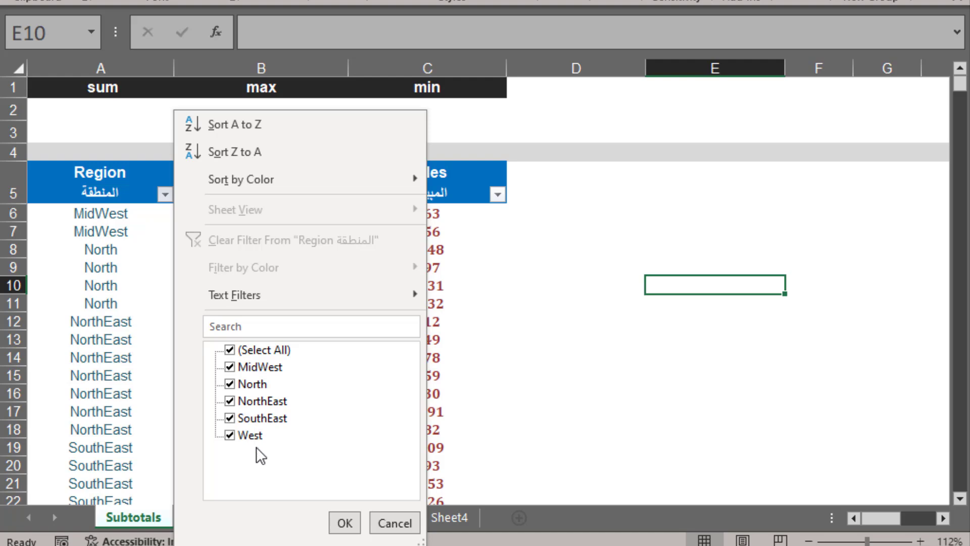
click(405, 529)
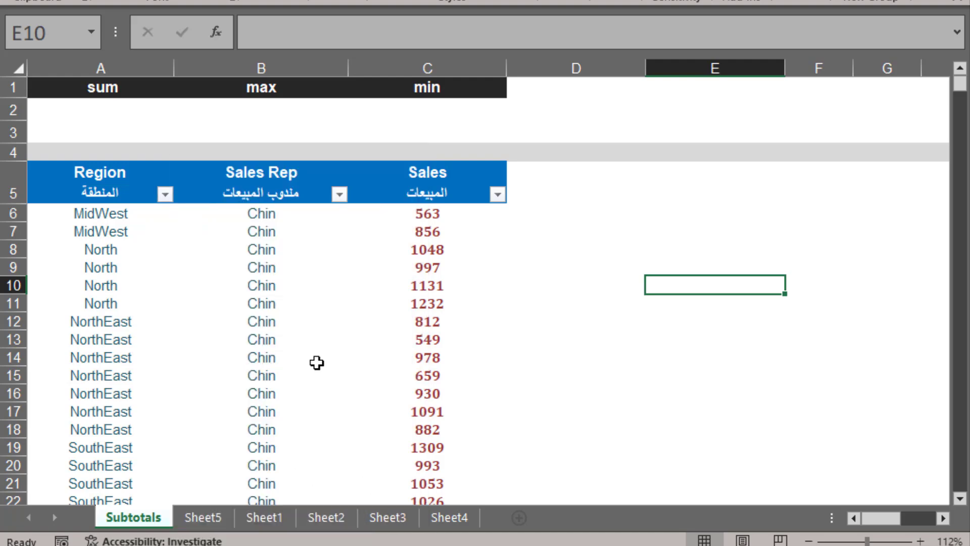
click(343, 198)
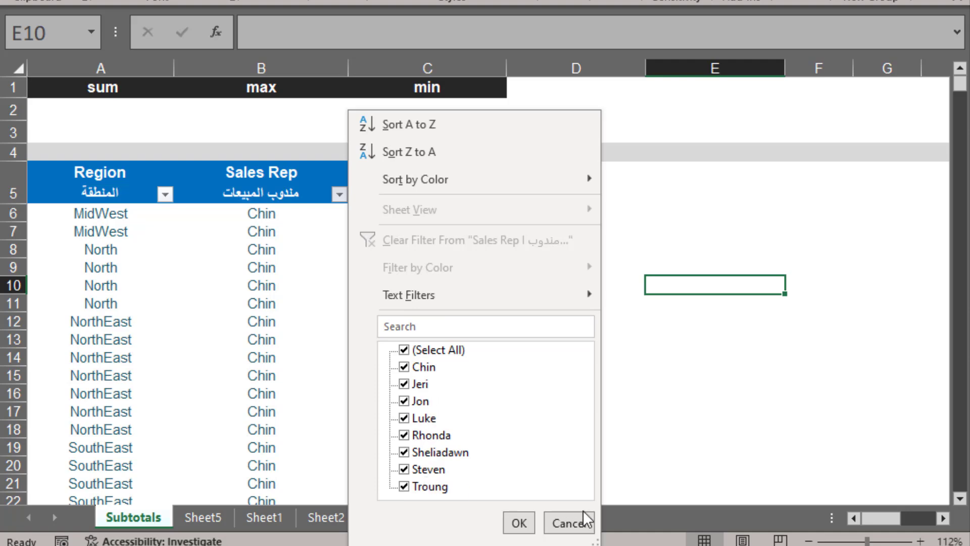
click(584, 525)
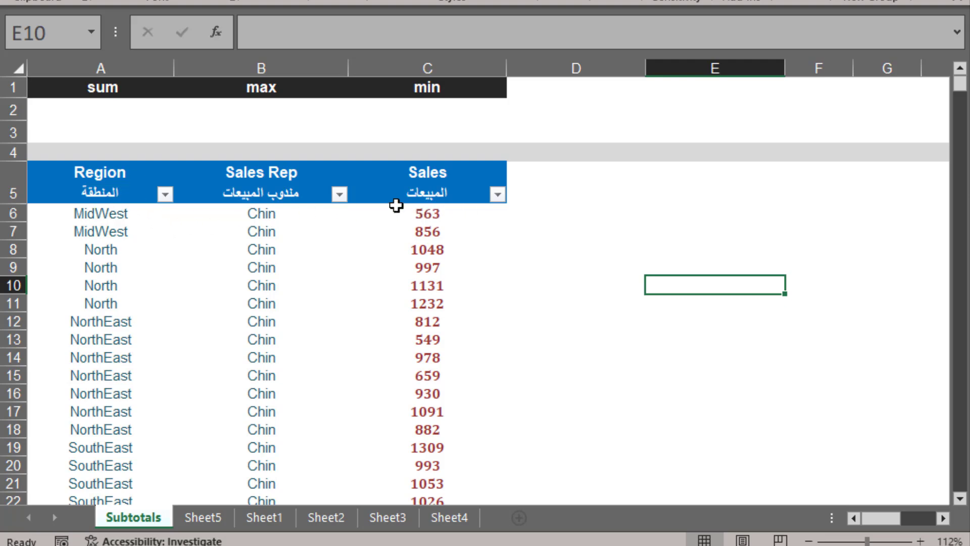
click(99, 111)
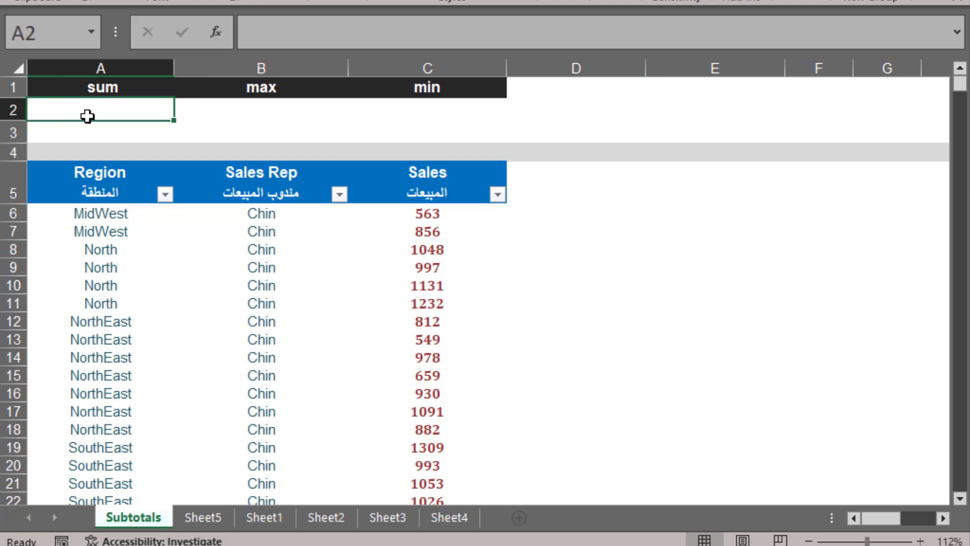
click(277, 109)
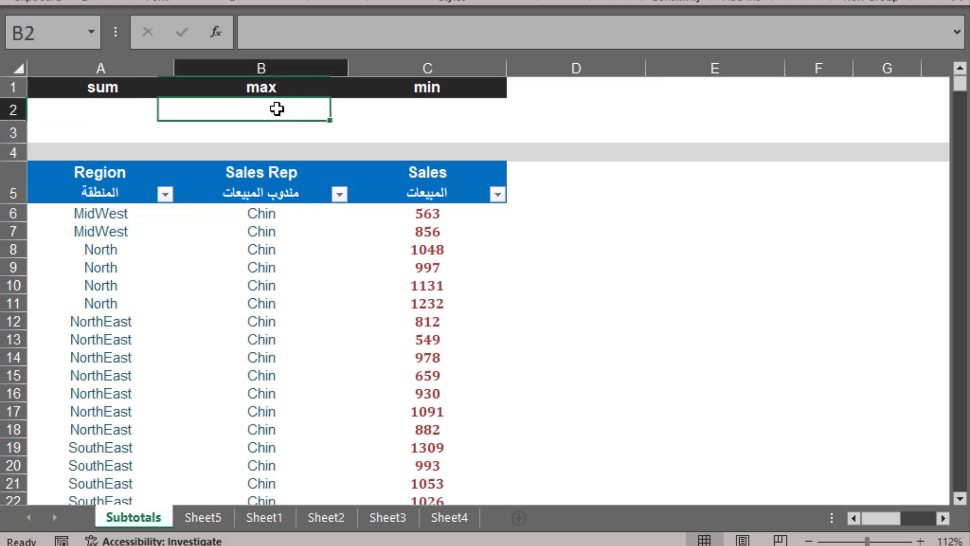
click(442, 109)
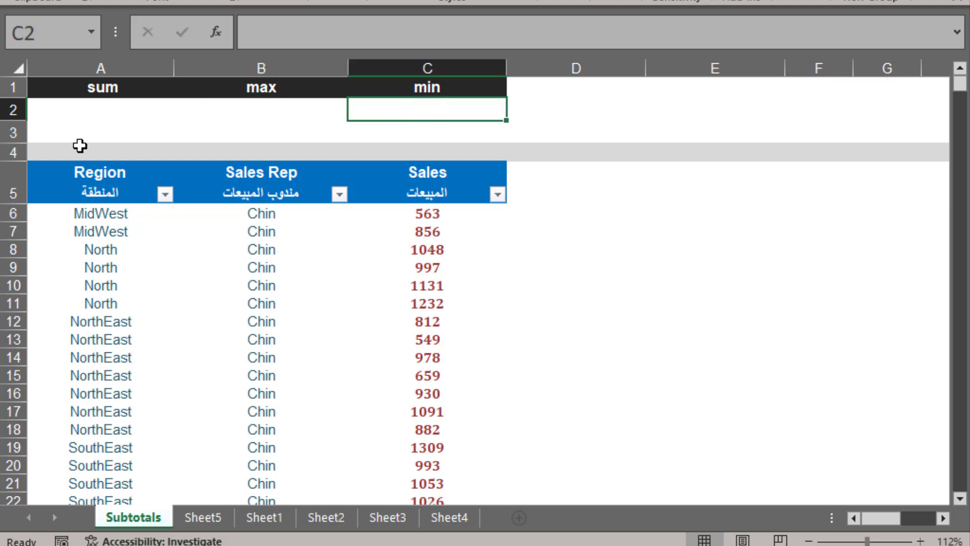
click(101, 112)
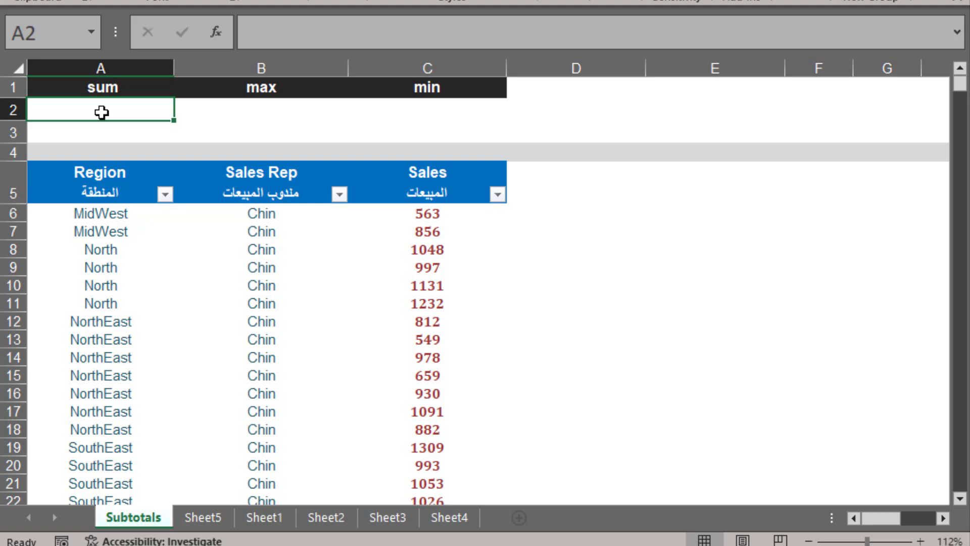
- Enter =SUM(C6:C307) in A2 to total the Sales column
text(=)
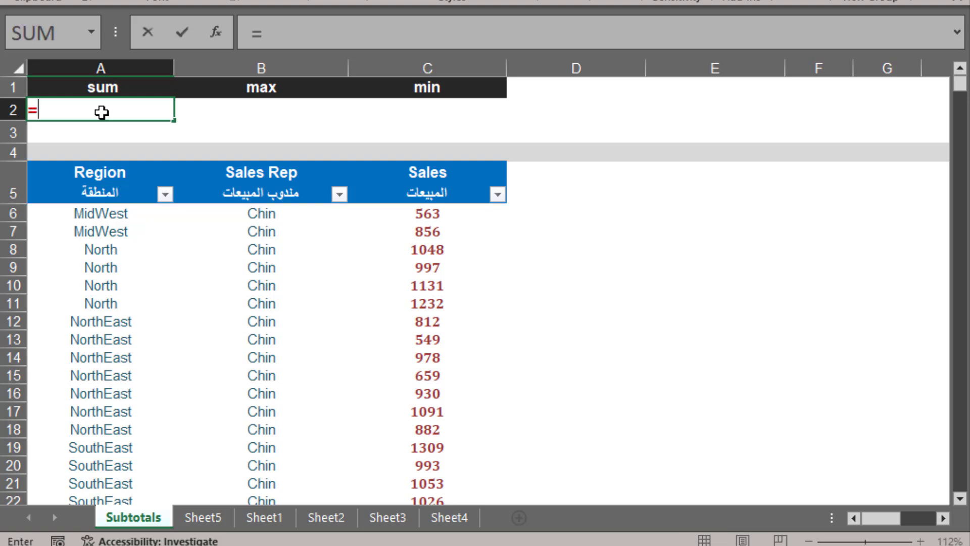
text(s)
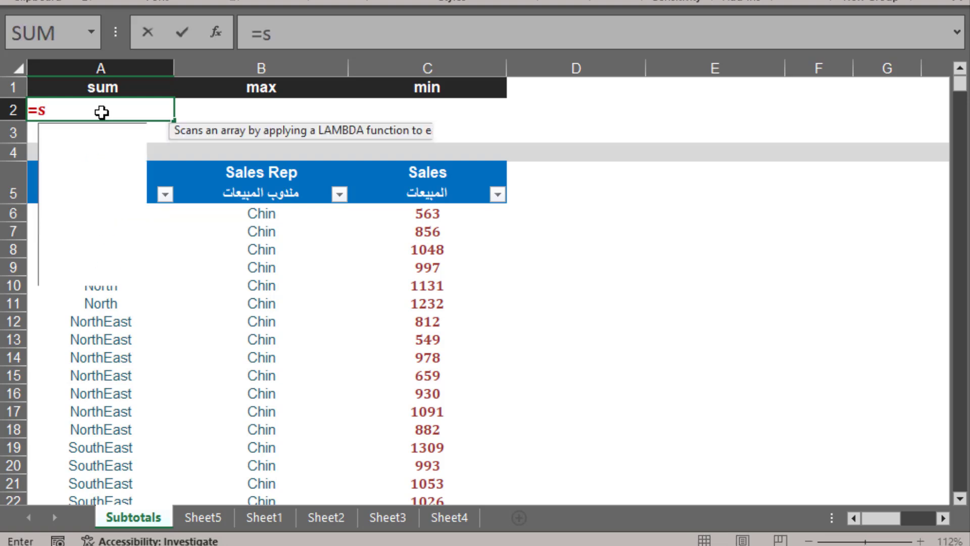
text(um)
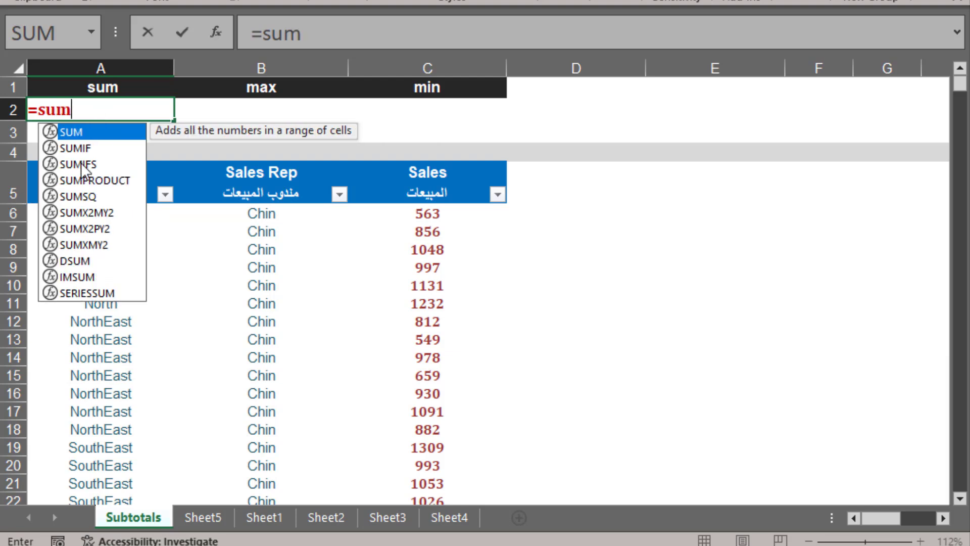
key(Tab)
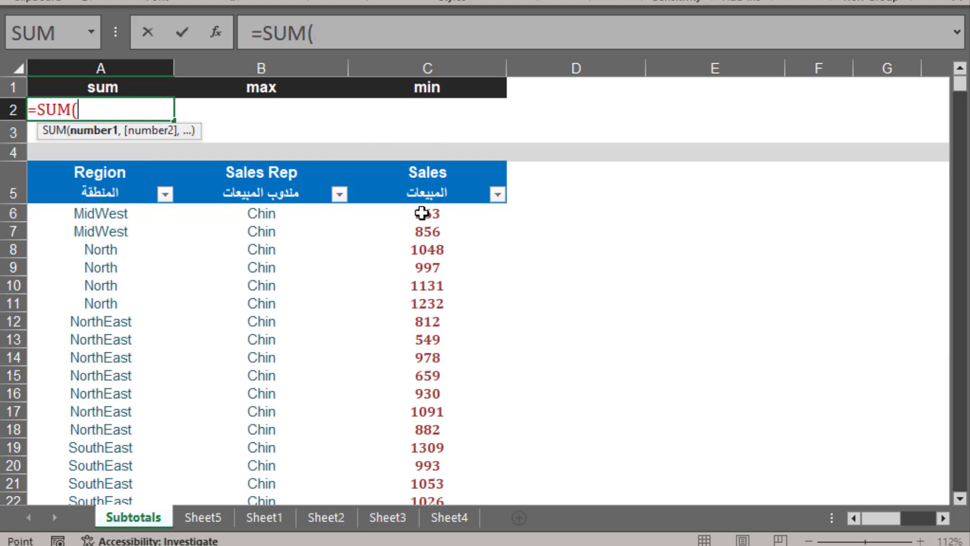
click(422, 213)
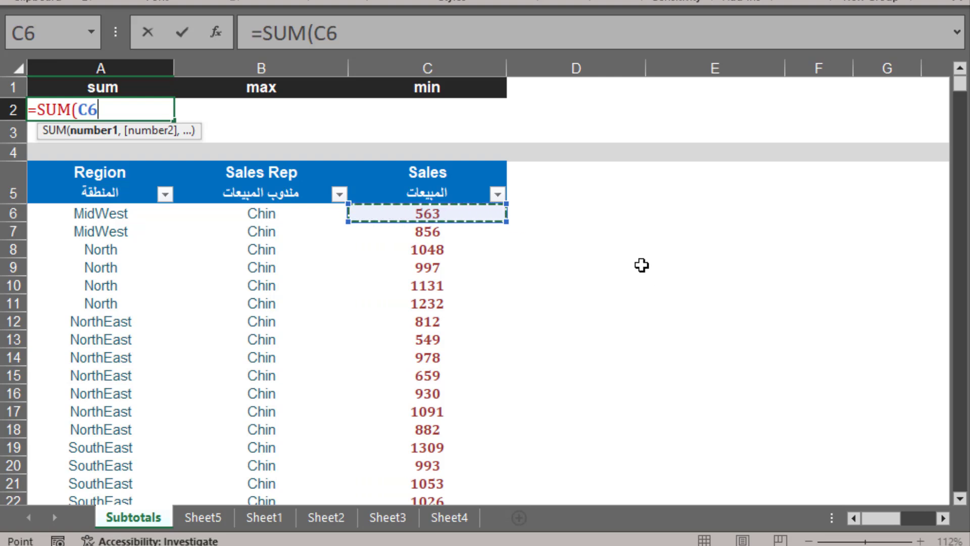
key(ctrl+shift+Down)
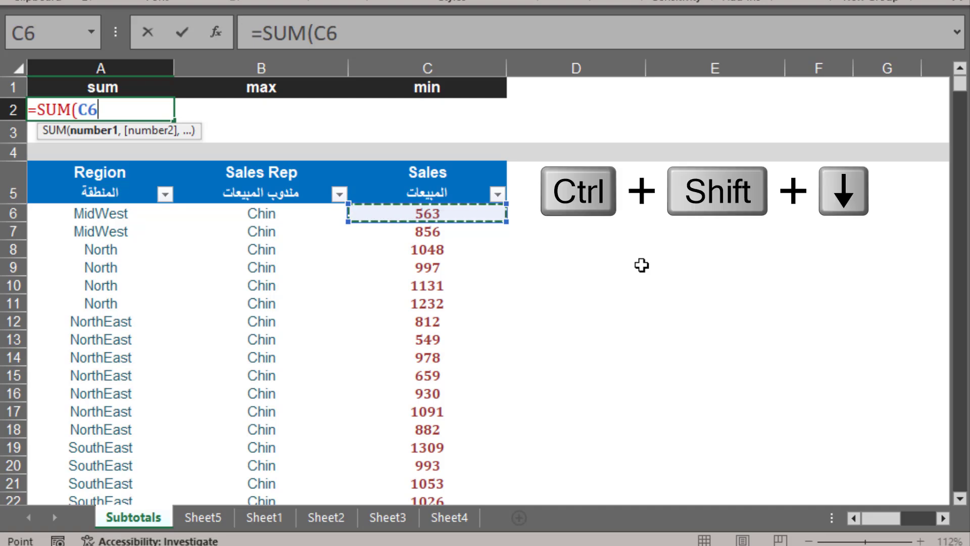
drag(960, 144, 962, 84)
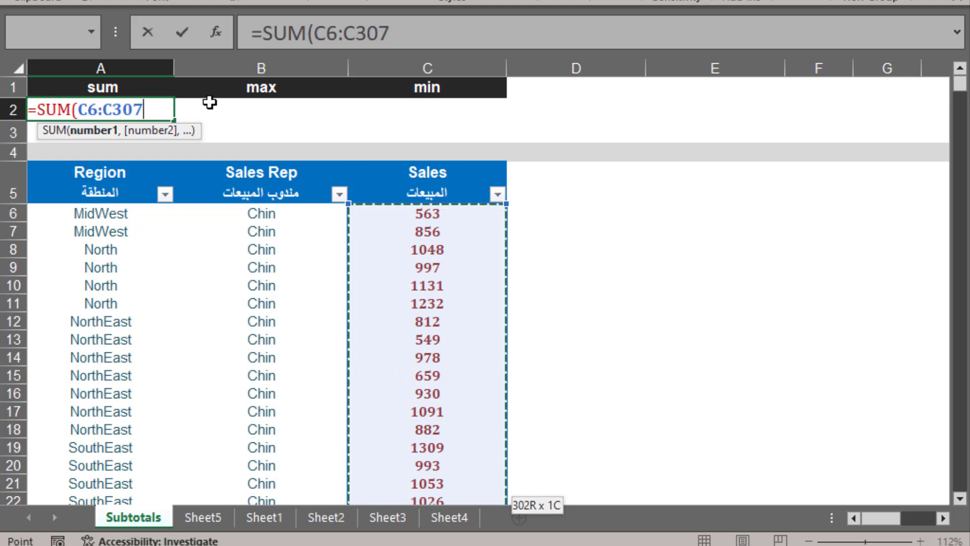
text())
key(Return)
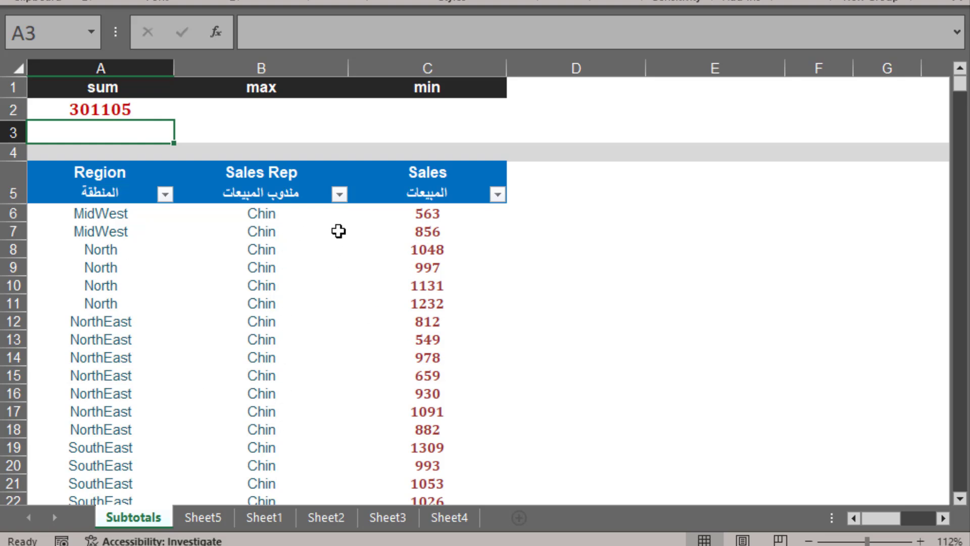
- Filter Sales Rep to one person (28 of 302 records) and confirm A2 still shows 301105
click(344, 200)
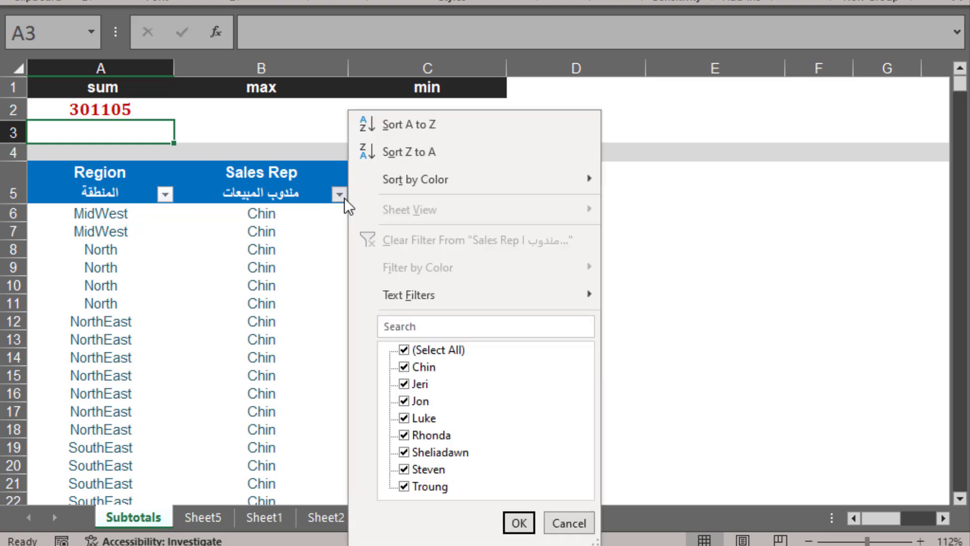
click(405, 350)
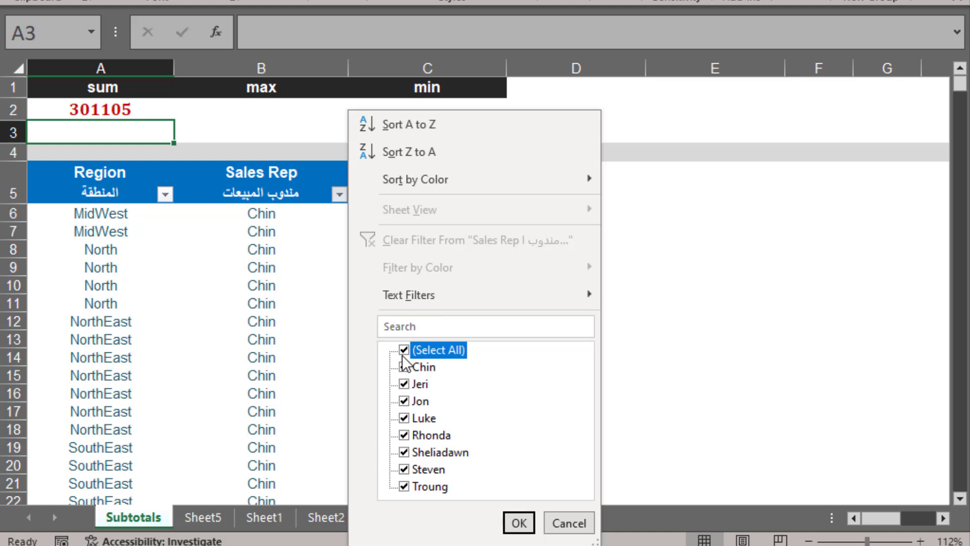
click(404, 469)
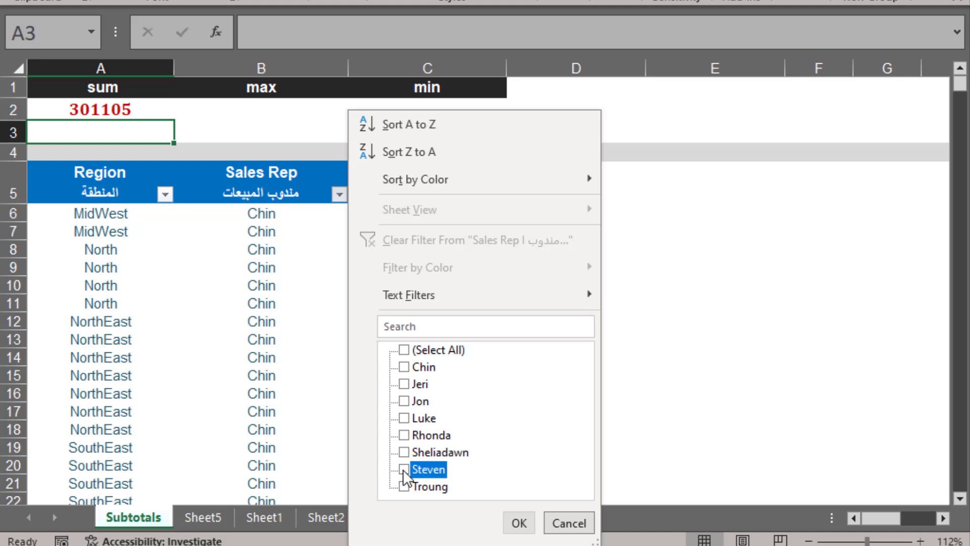
click(520, 523)
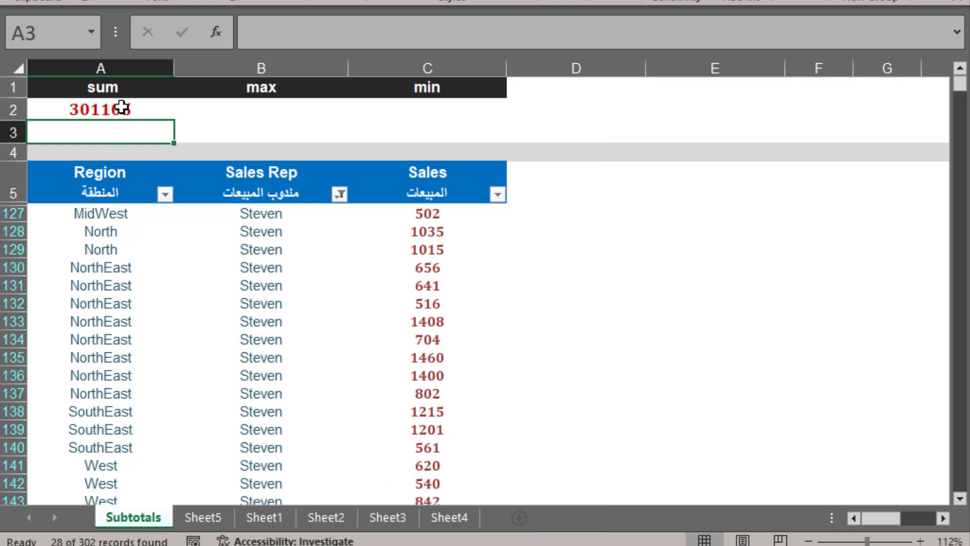
click(121, 107)
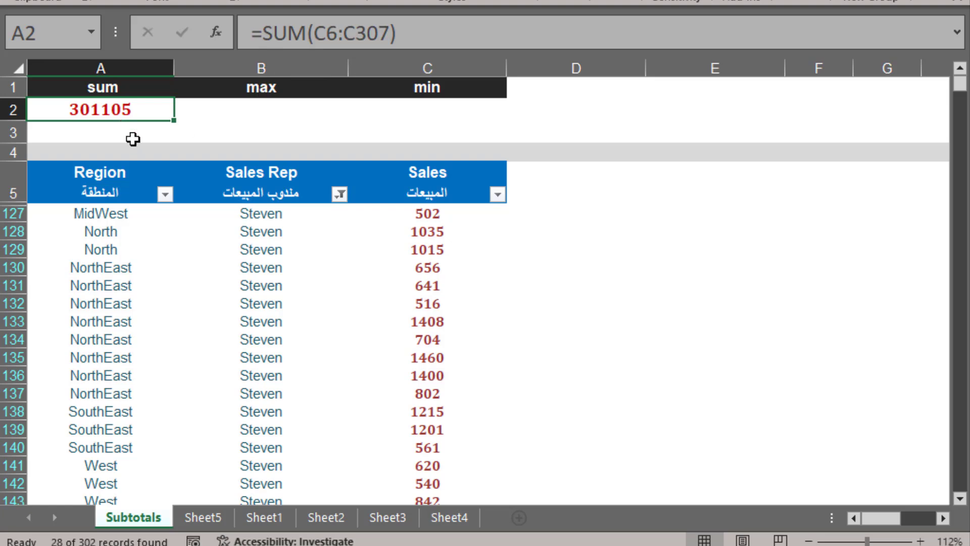
click(136, 136)
- Reselect all names in the Sales Rep filter so all 302 records show
click(339, 194)
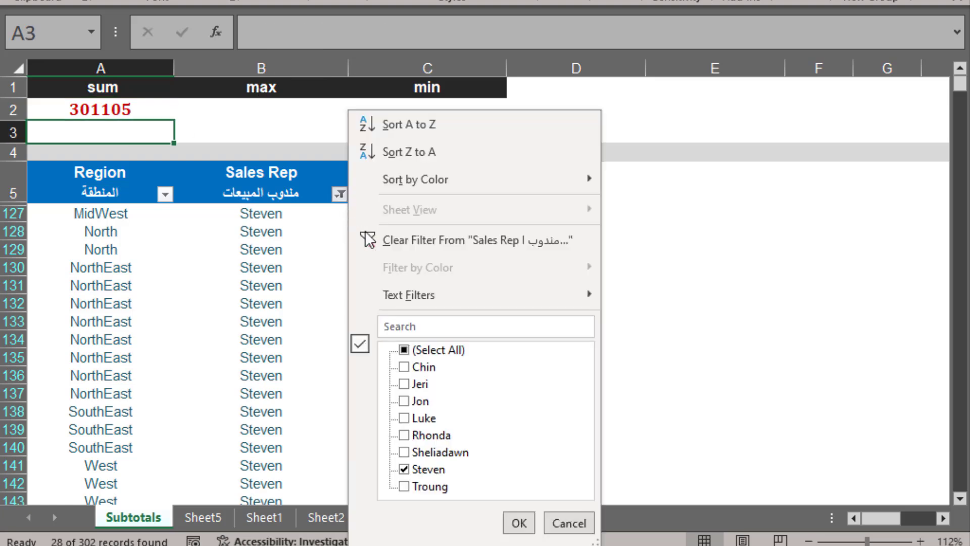
click(404, 349)
click(530, 522)
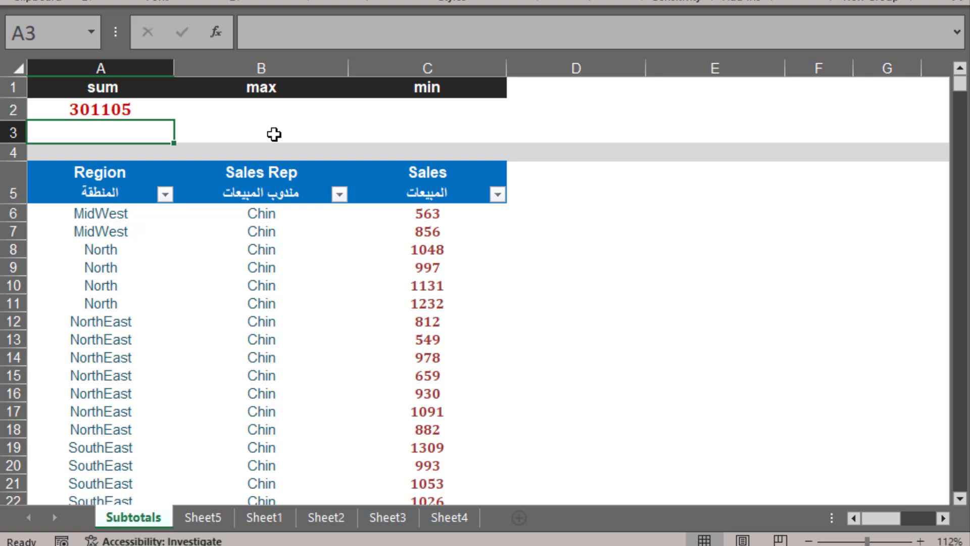
- Enter =SUBTOTAL(9,C6:C307) in A3, giving 301105
text(=sub)
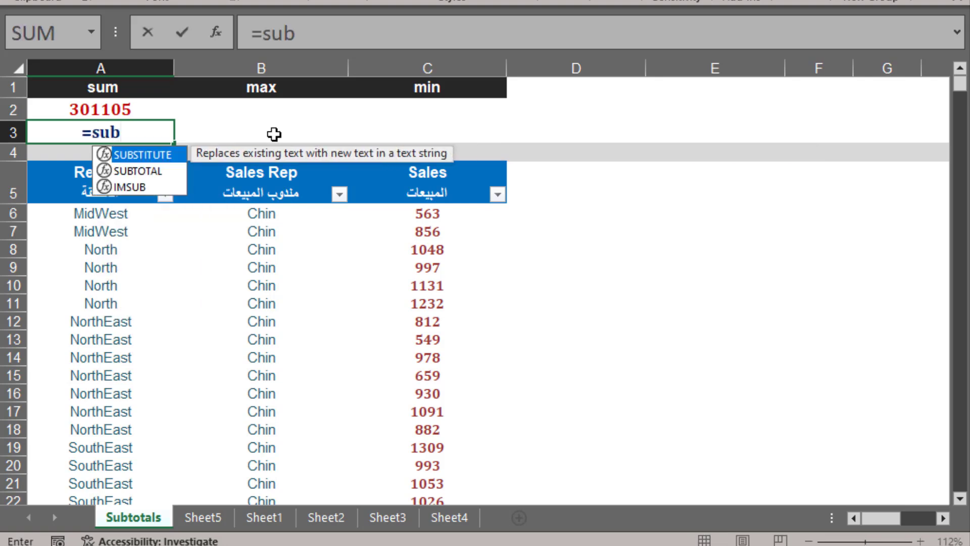
text(t)
key(Tab)
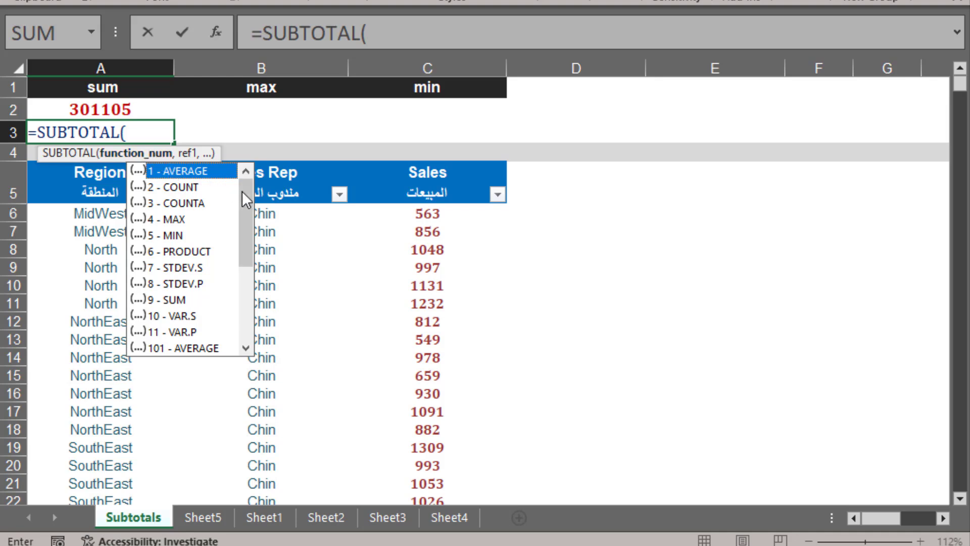
scroll(244, 193, down, 1)
scroll(251, 273, up, 1)
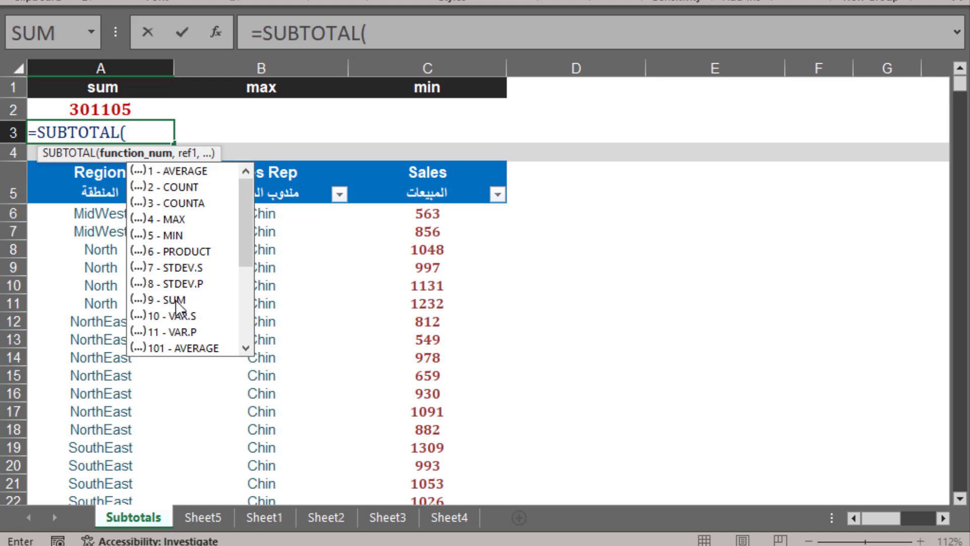
double_click(177, 301)
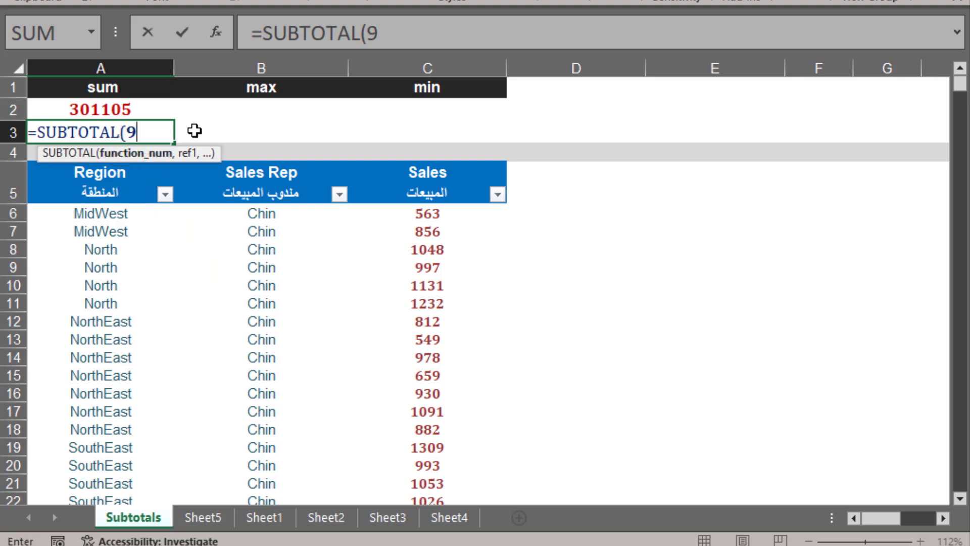
text(,)
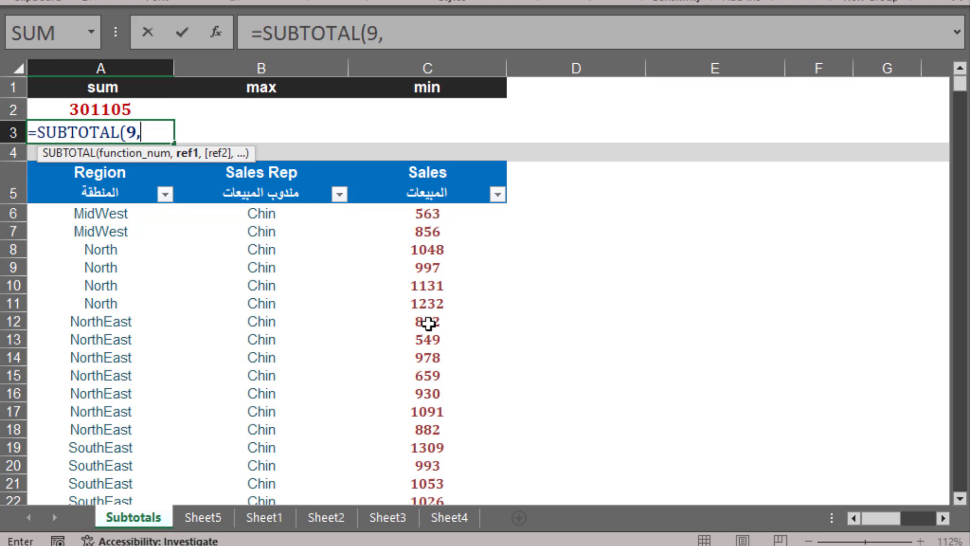
click(435, 216)
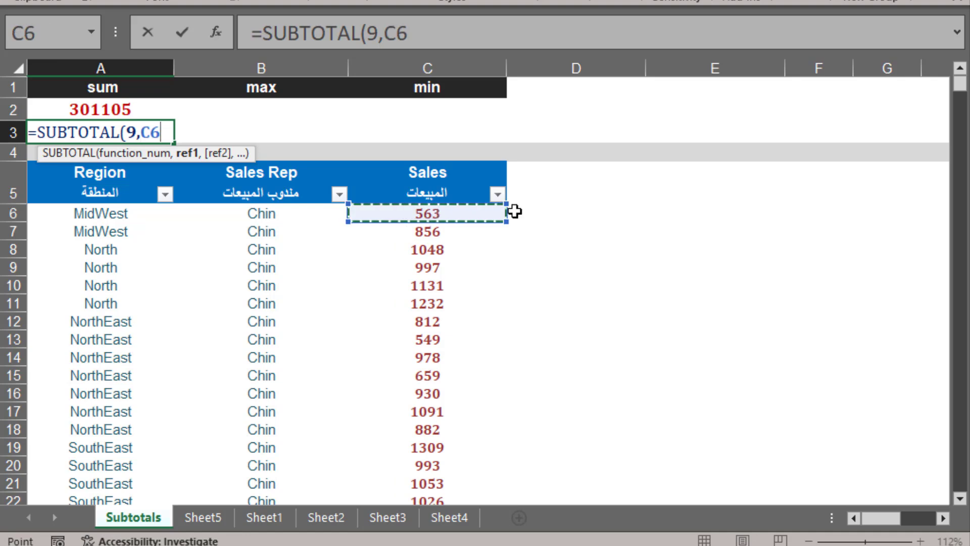
key(ctrl+shift+Down)
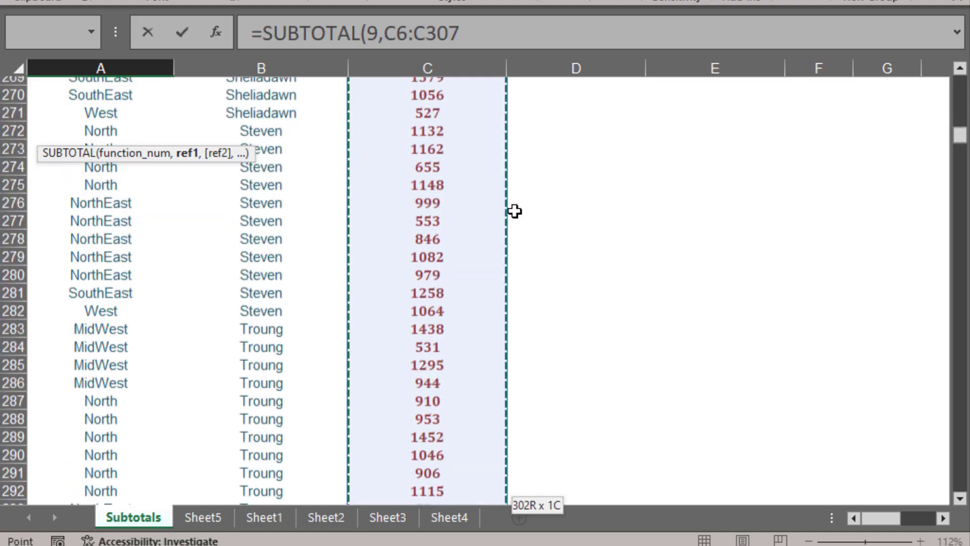
scroll(514, 211, down, 5)
click(473, 28)
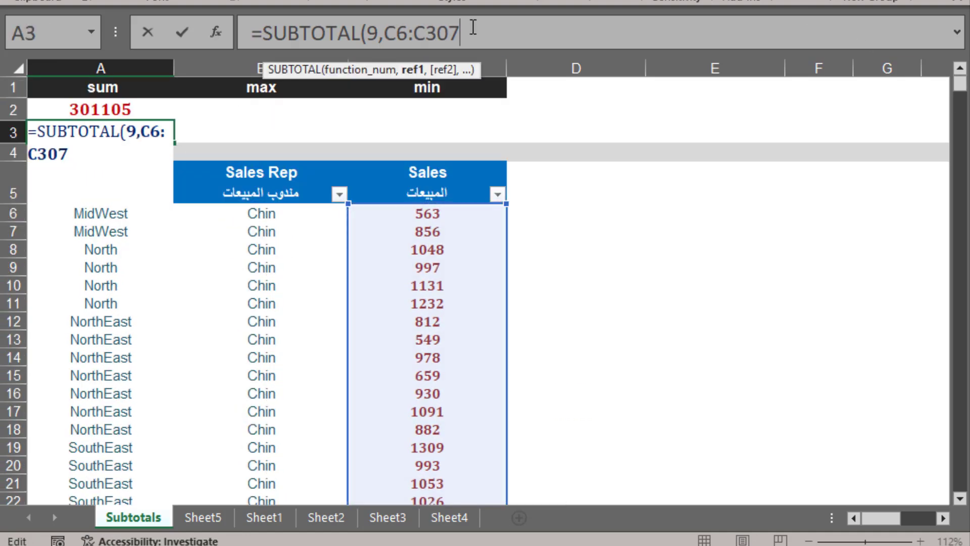
text())
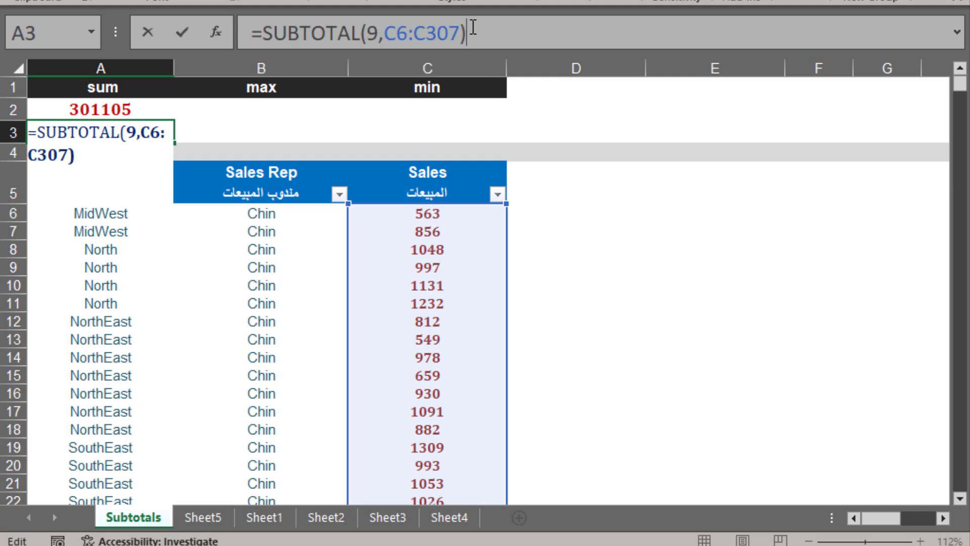
key(Return)
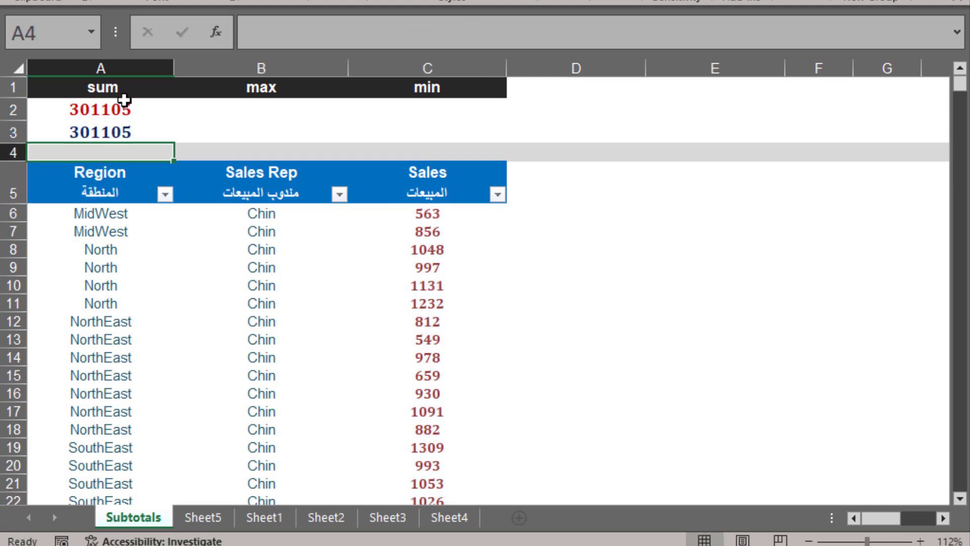
- Filter to a single sales rep and compare A2's SUM (301105) with A3's SUBTOTAL (25996)
click(124, 104)
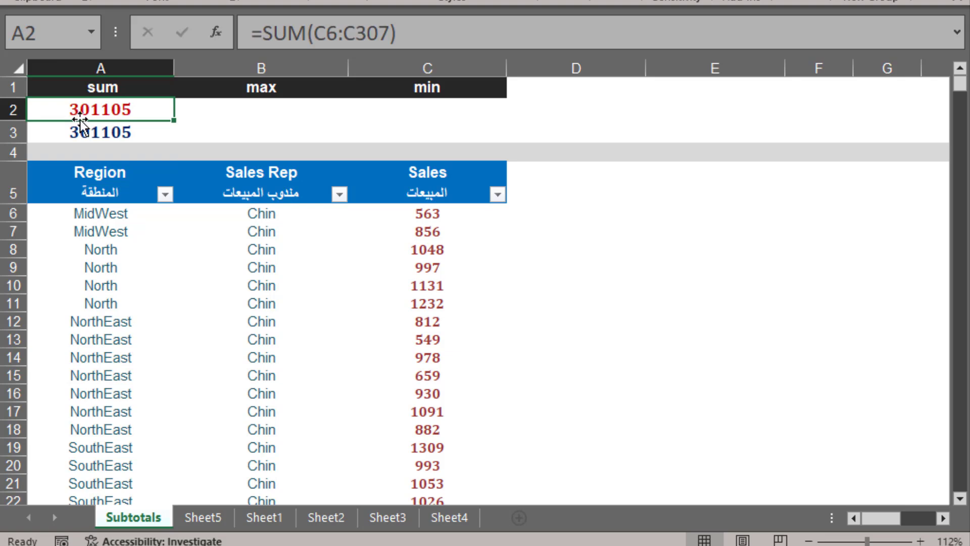
click(106, 133)
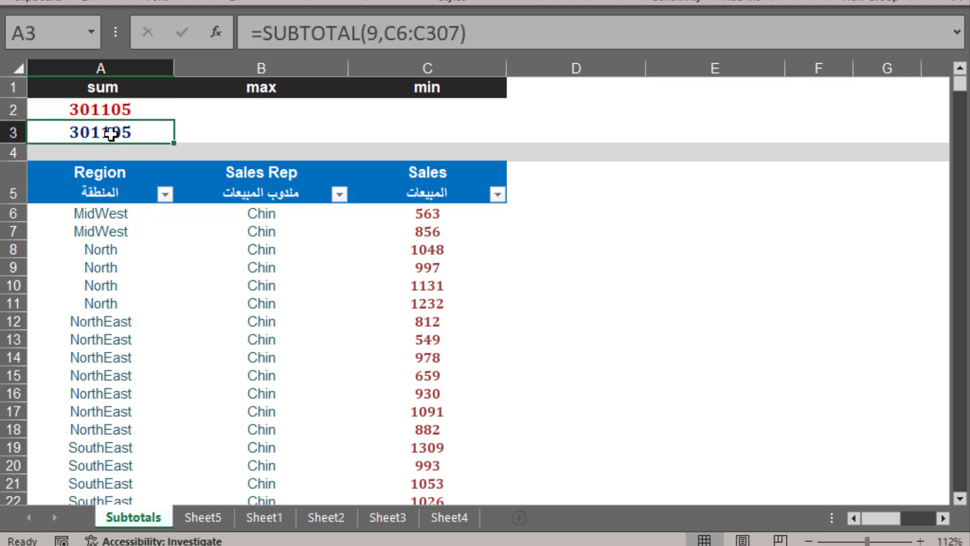
click(339, 194)
click(405, 350)
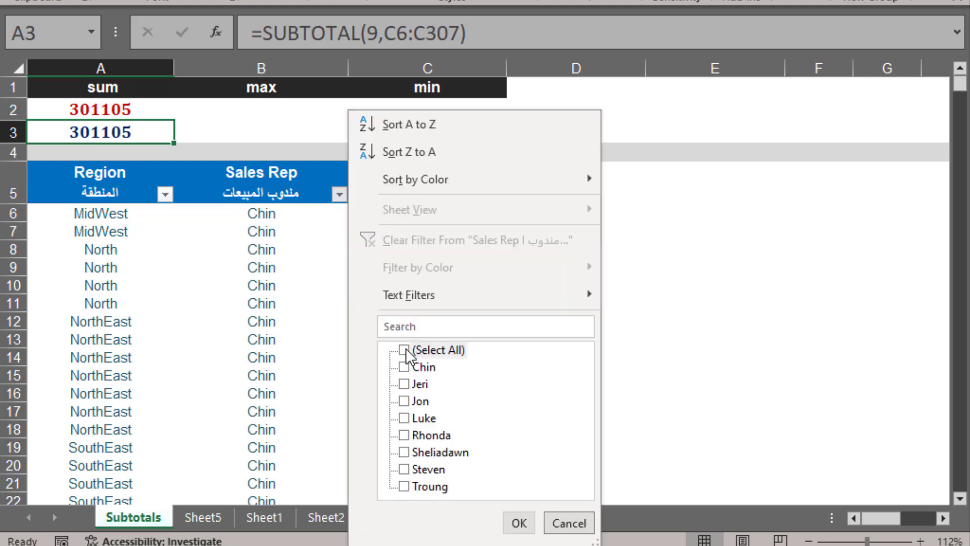
click(419, 350)
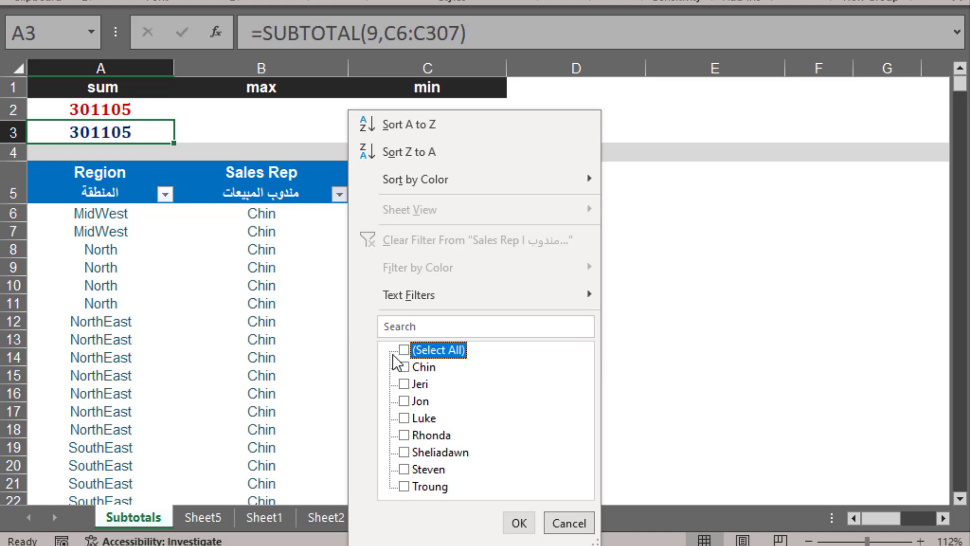
click(425, 469)
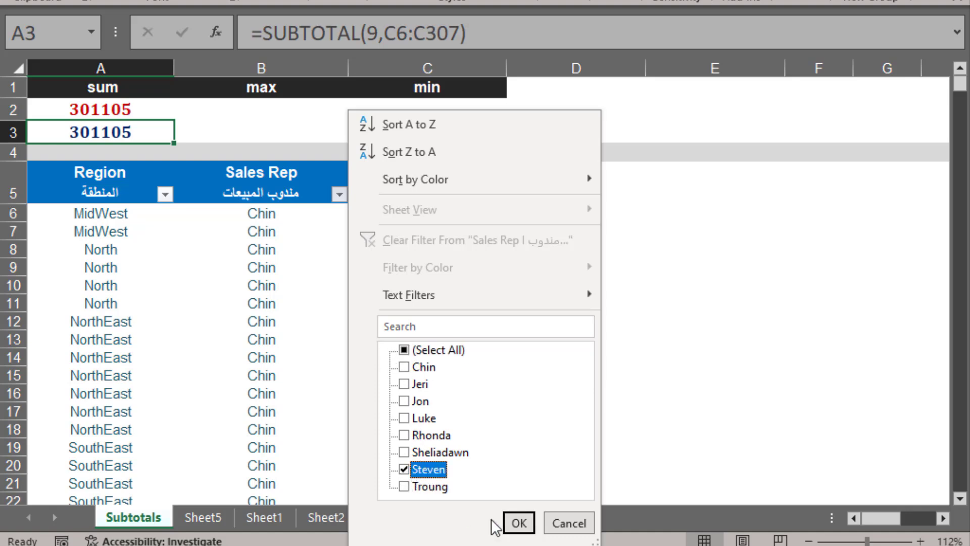
click(518, 523)
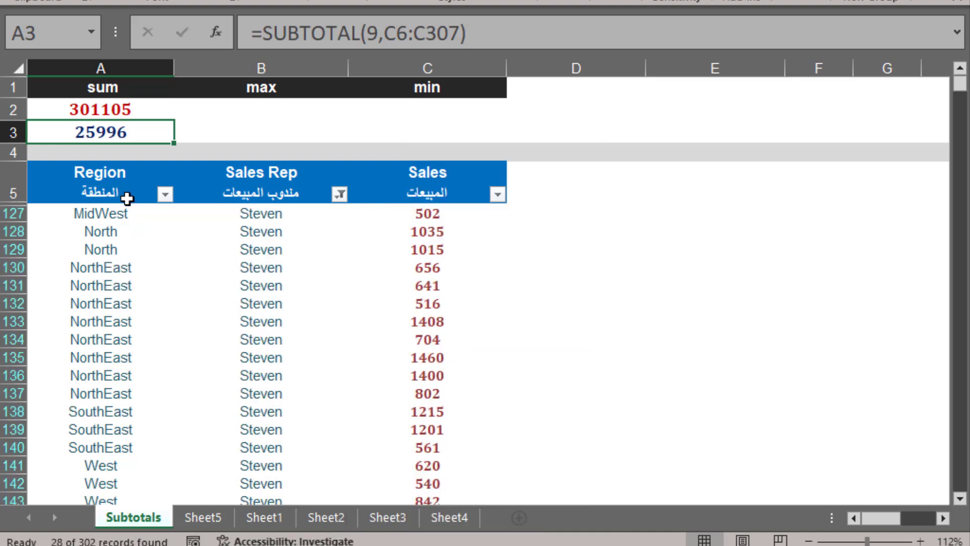
click(109, 108)
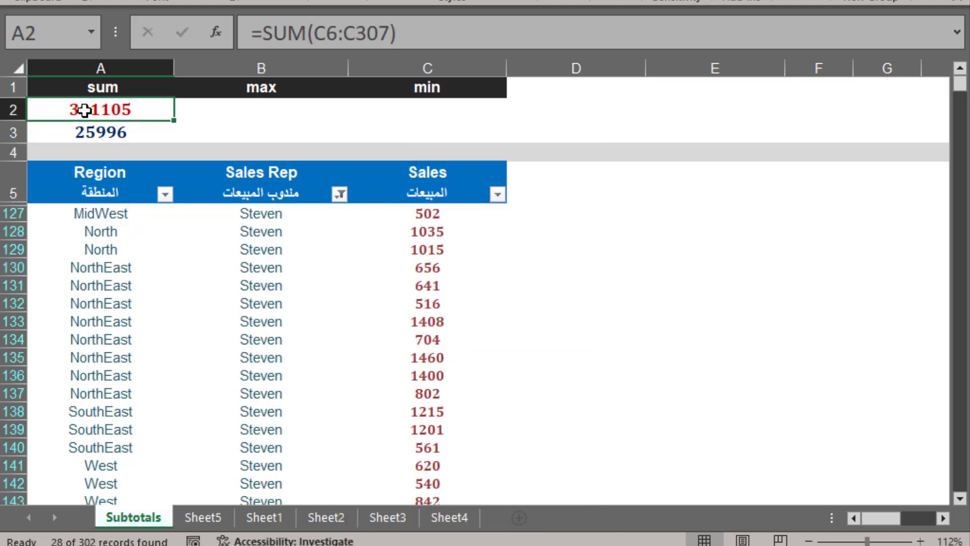
click(88, 132)
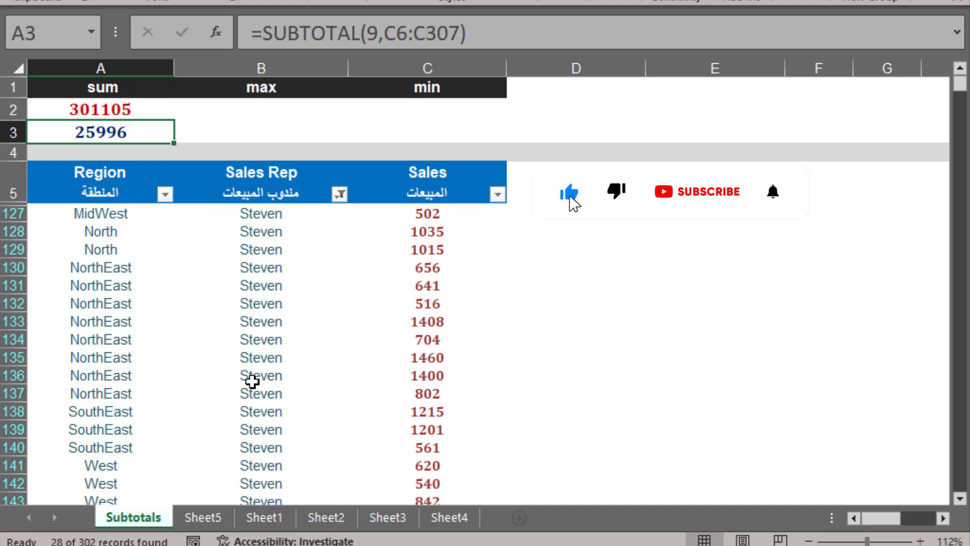
- Clear the Sales Rep filter so every sales rep shows again
click(339, 195)
click(405, 350)
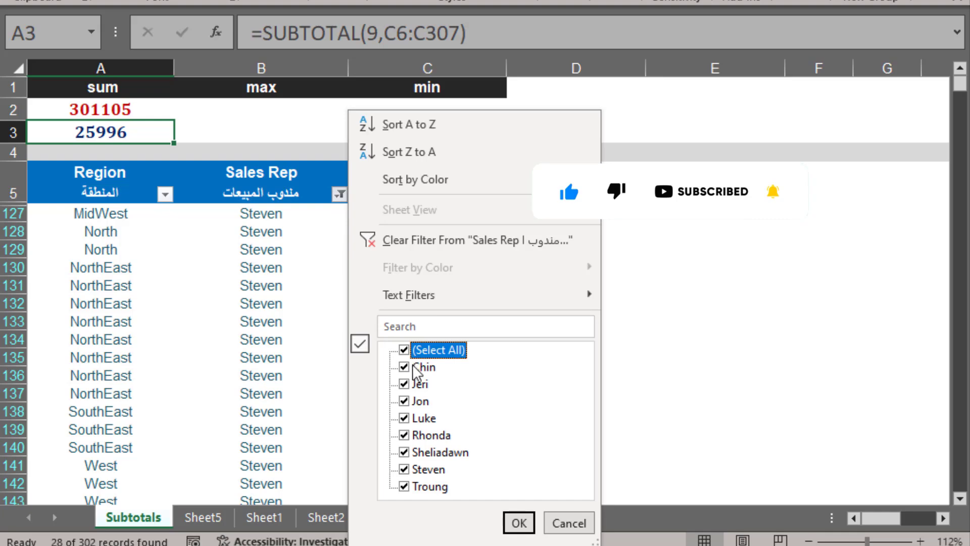
click(528, 522)
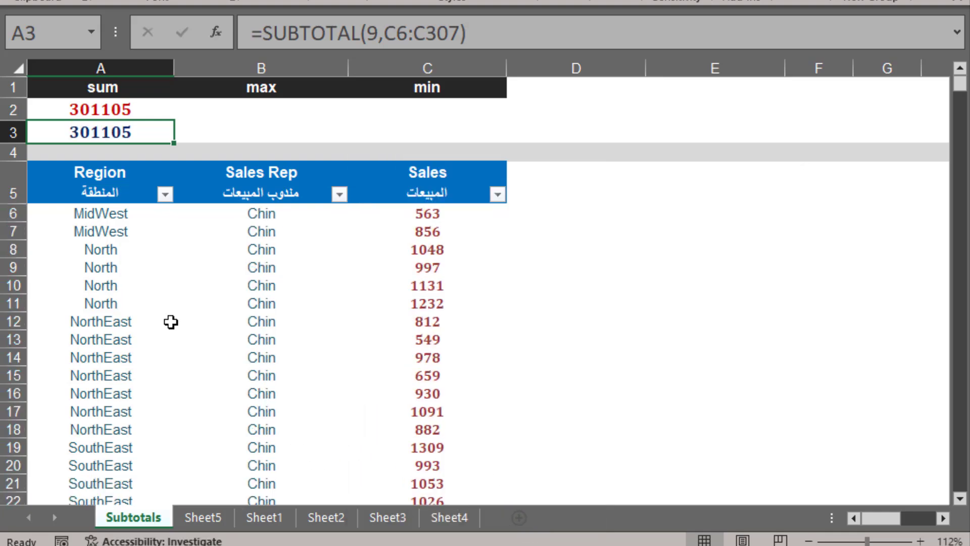
- Enter =MAX(C6:C307) in B2, showing 1500
click(253, 109)
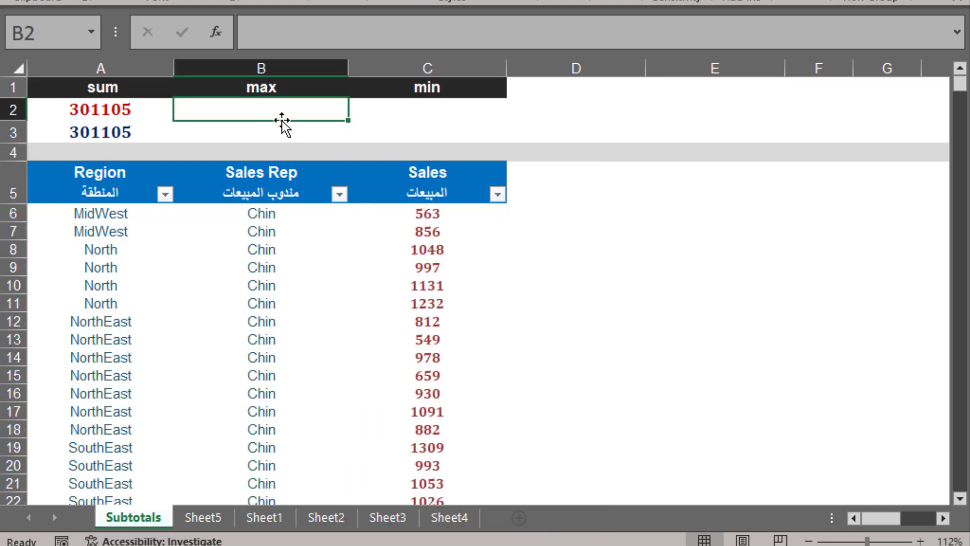
click(412, 111)
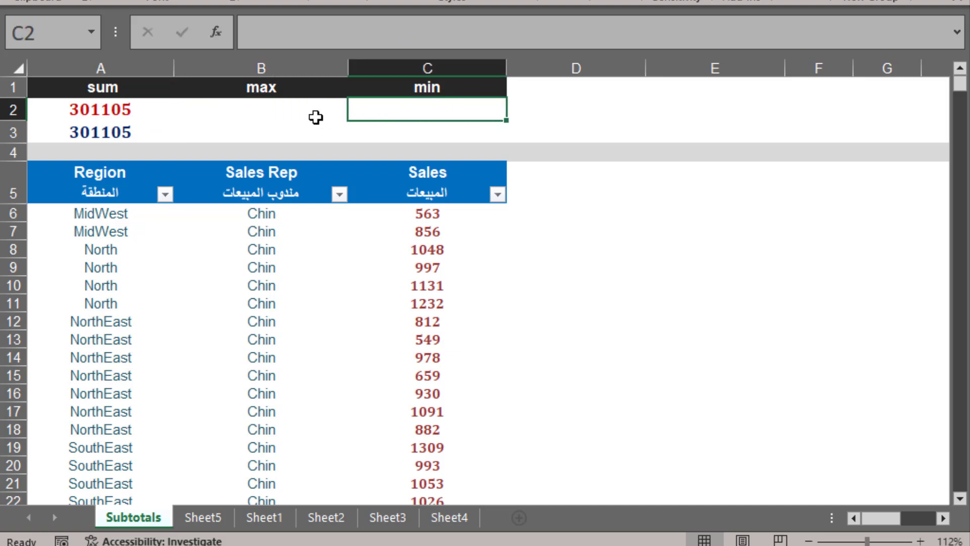
click(312, 107)
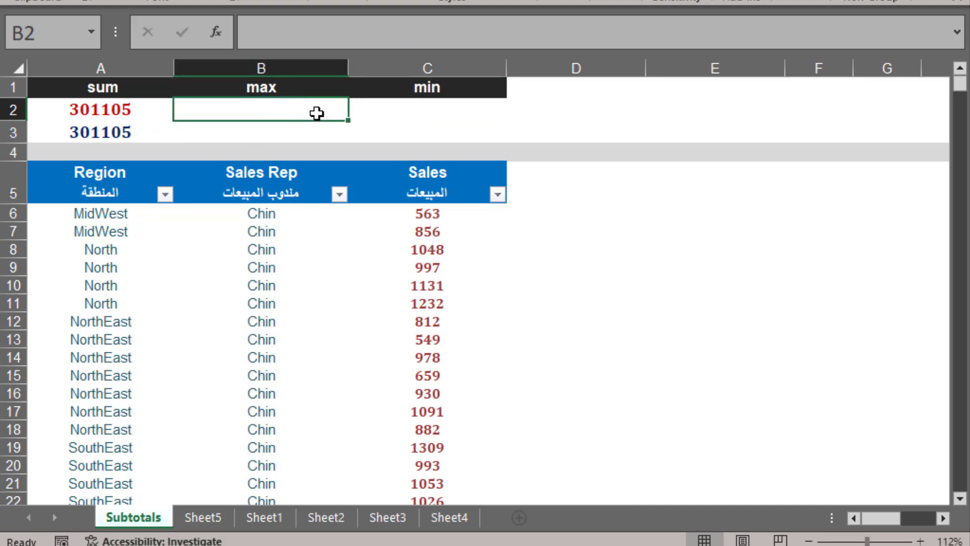
text(=ma)
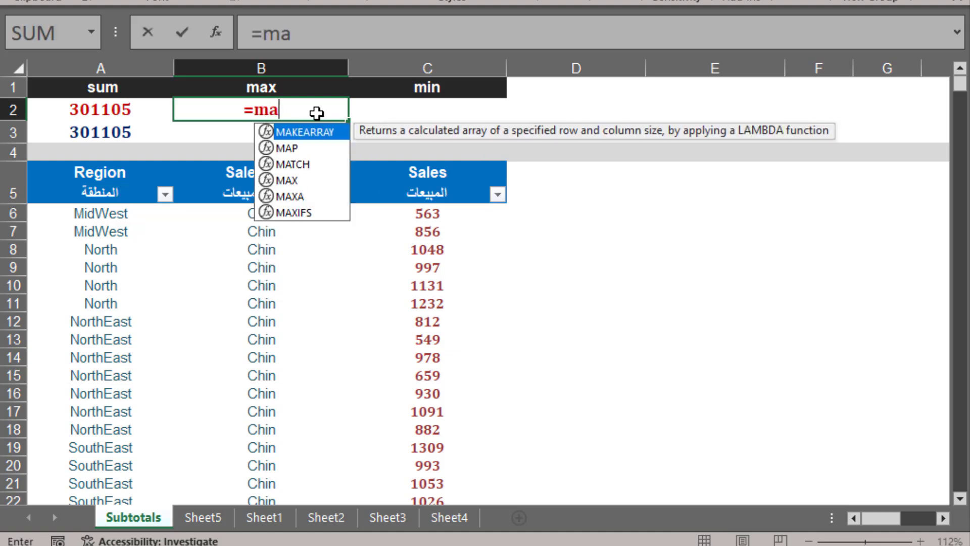
text(x)
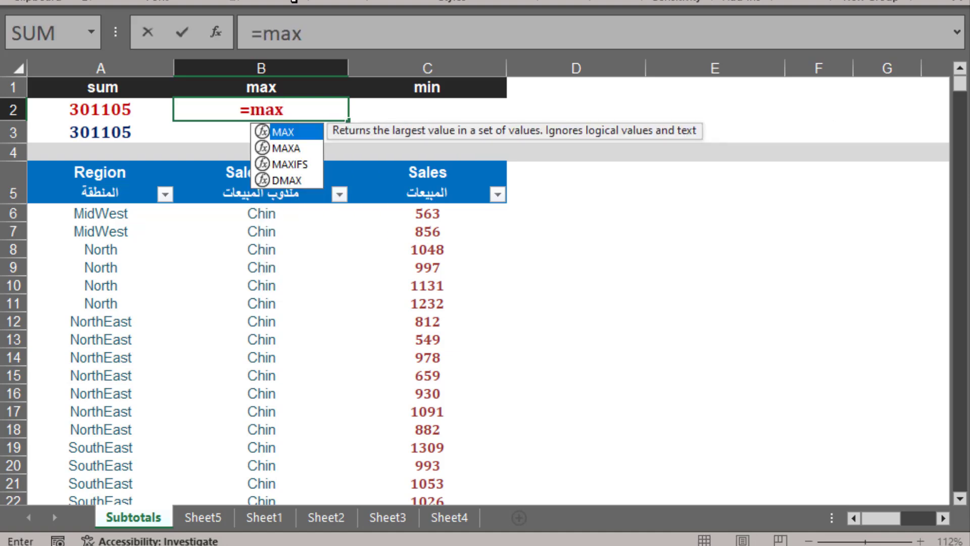
key(Tab)
click(429, 212)
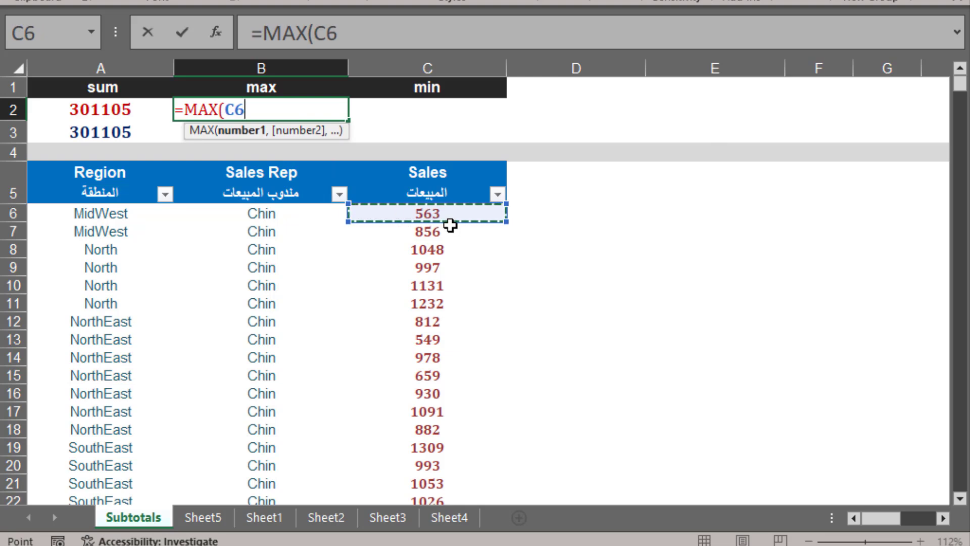
key(ctrl+shift+Down)
click(398, 32)
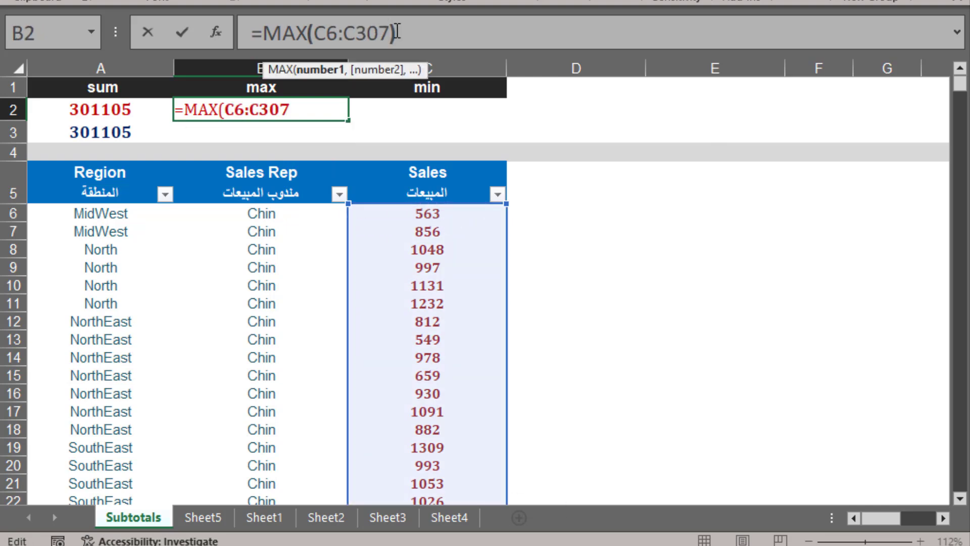
key(Return)
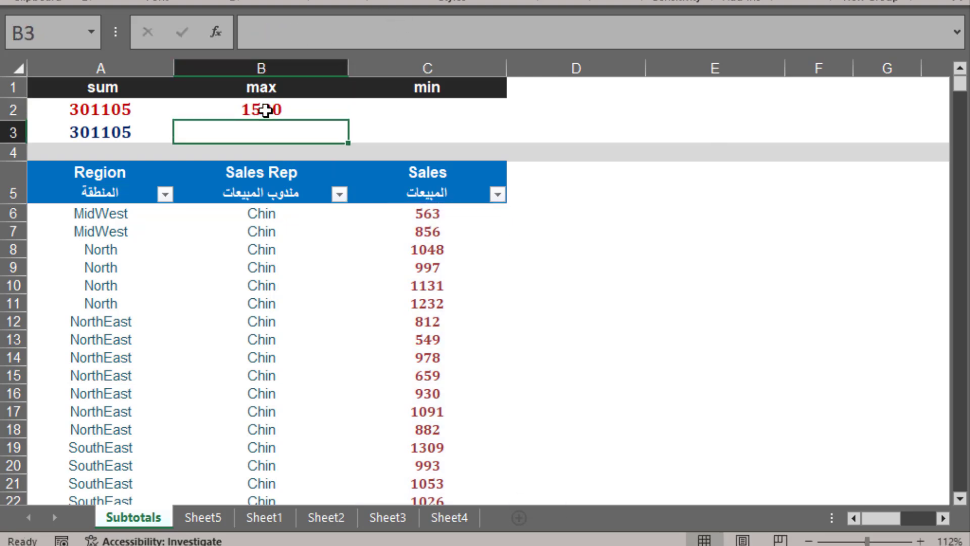
click(265, 110)
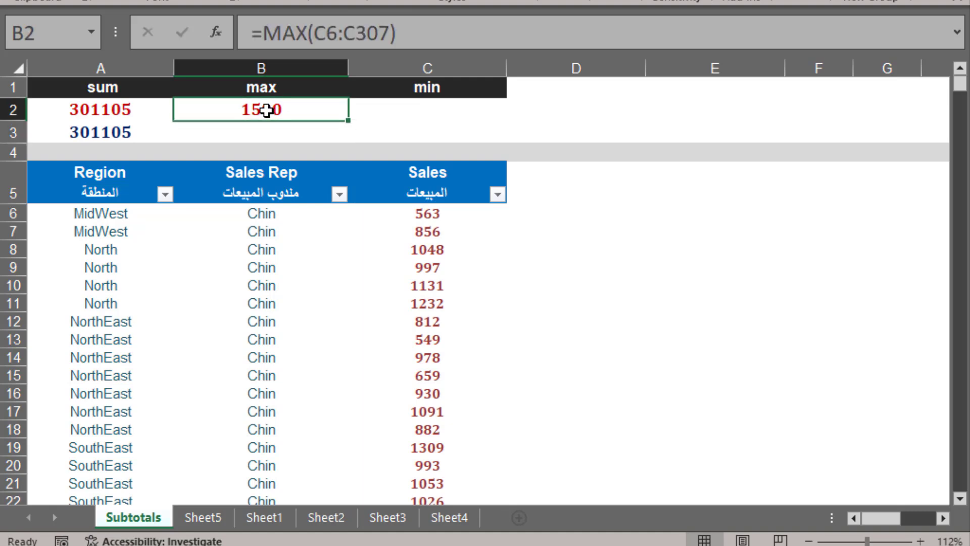
- Filter to one sales rep (28 of 302 records) and review A3 at 25996, A2 and B2
click(339, 197)
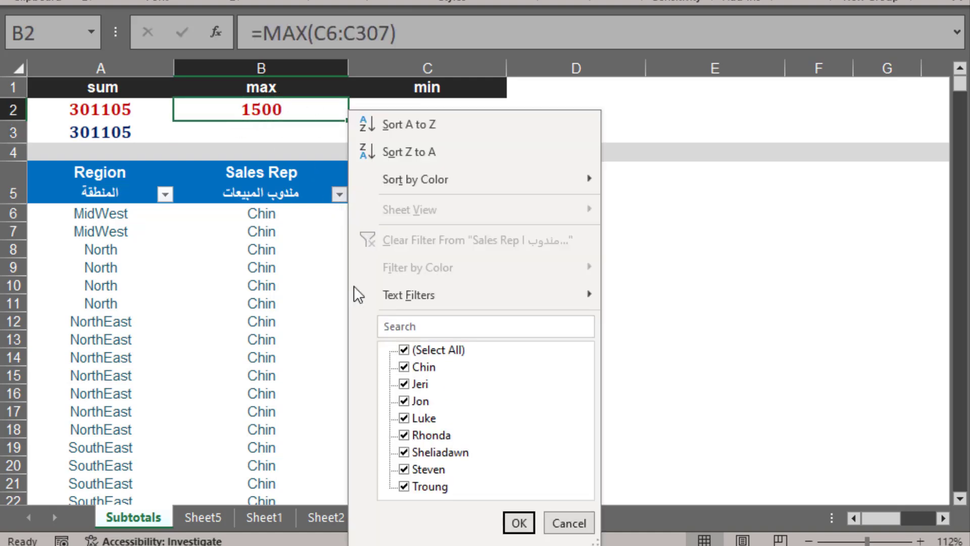
click(406, 350)
click(404, 350)
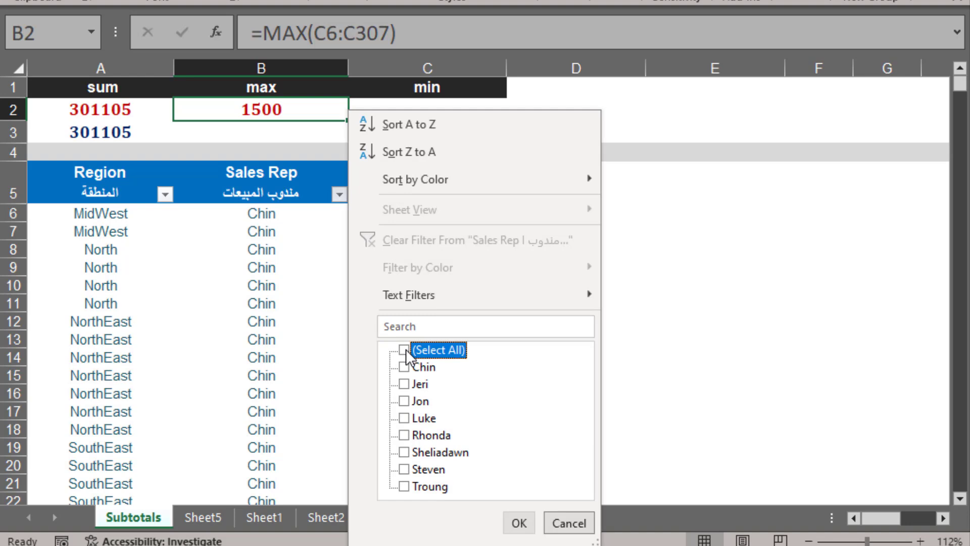
click(404, 469)
click(513, 523)
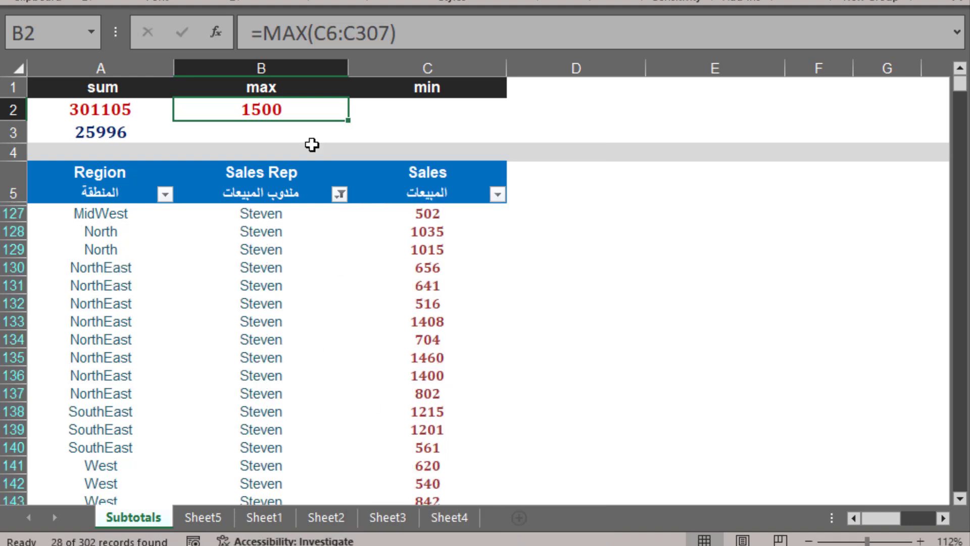
click(100, 135)
click(83, 111)
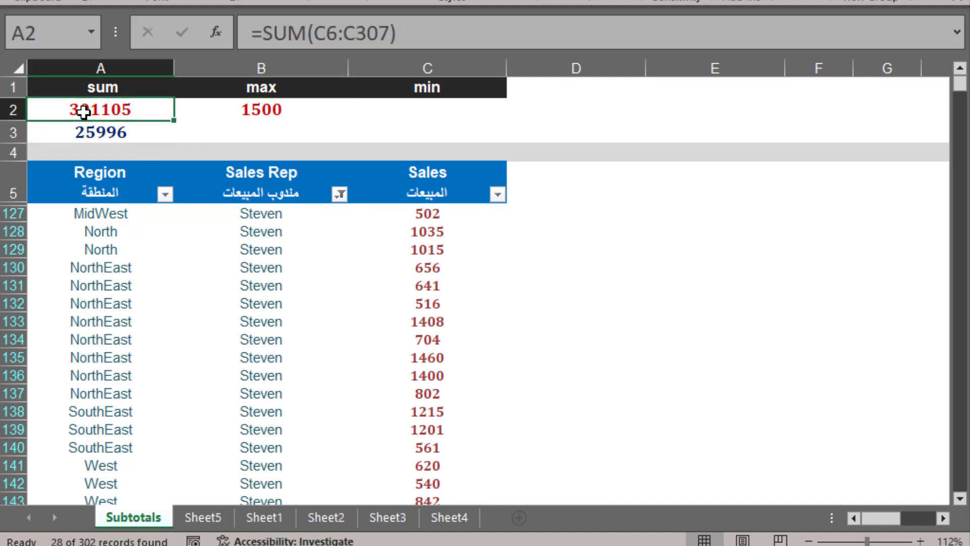
click(247, 111)
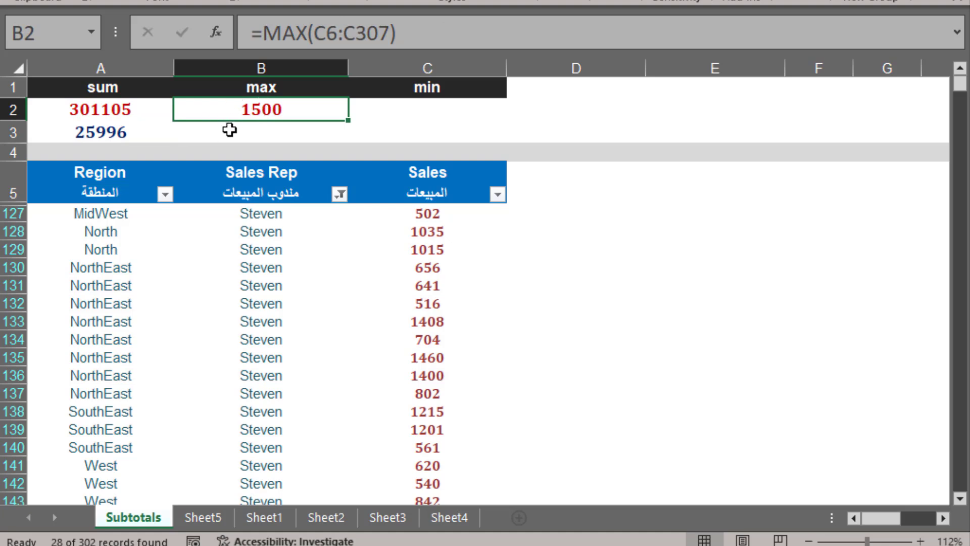
click(268, 133)
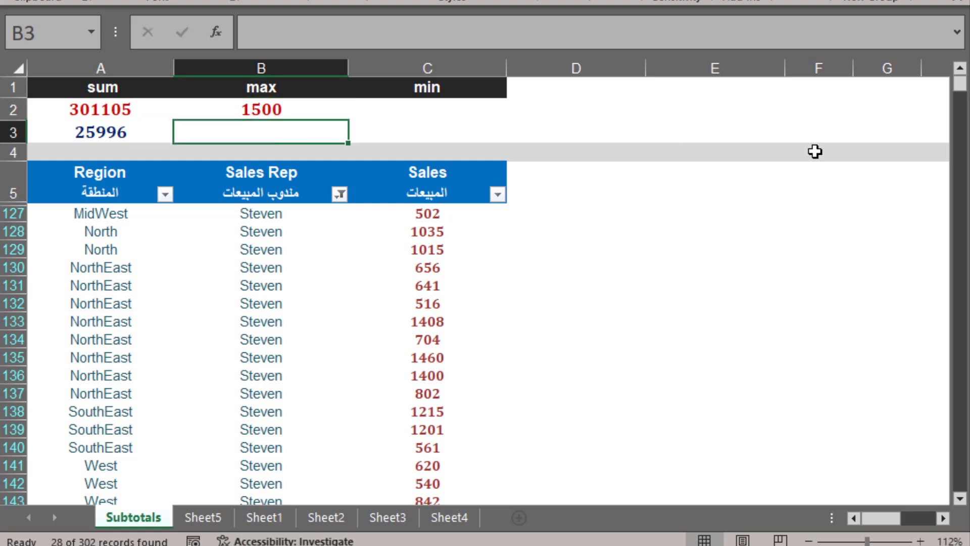
- Enter =SUBTOTAL(4,C127:C282) in B3, giving the visible maximum of 1460
text(=s)
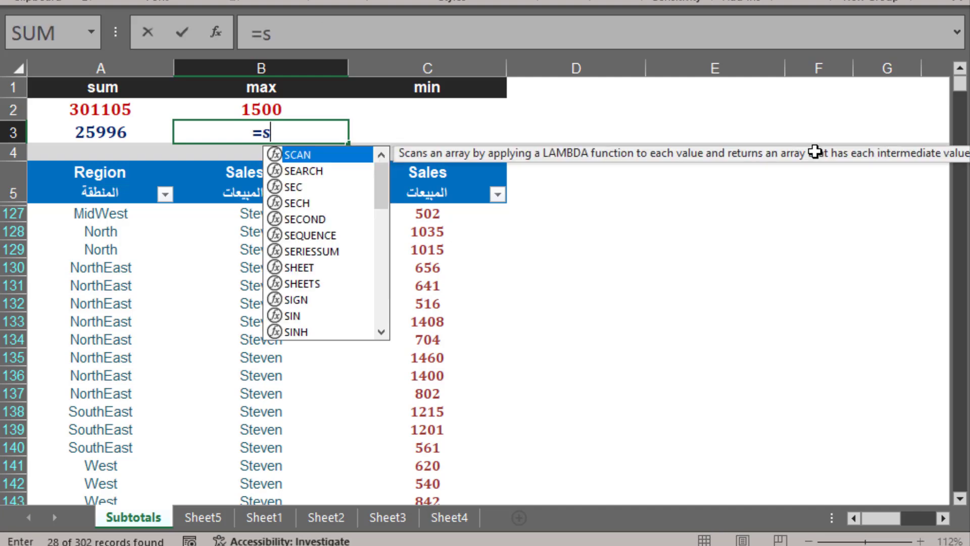
text(u)
double_click(313, 169)
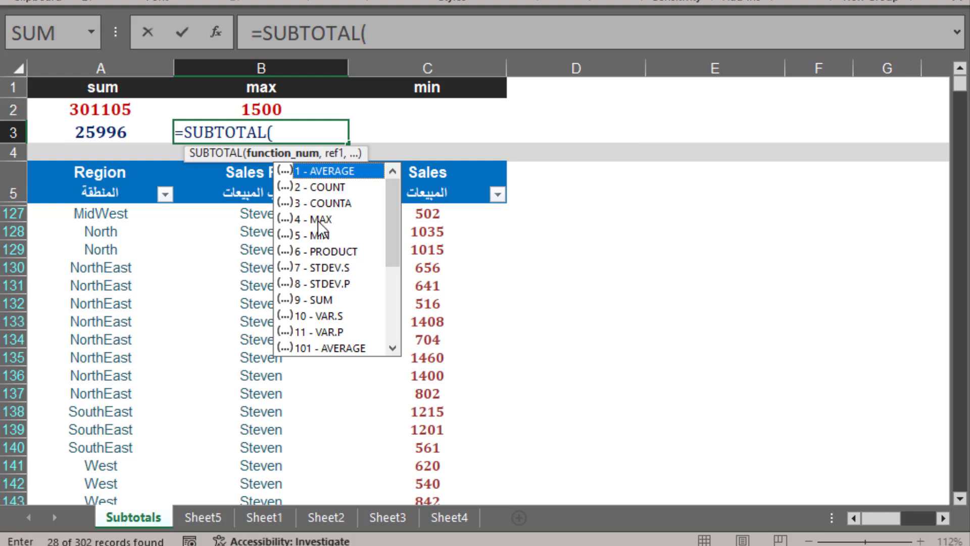
click(327, 219)
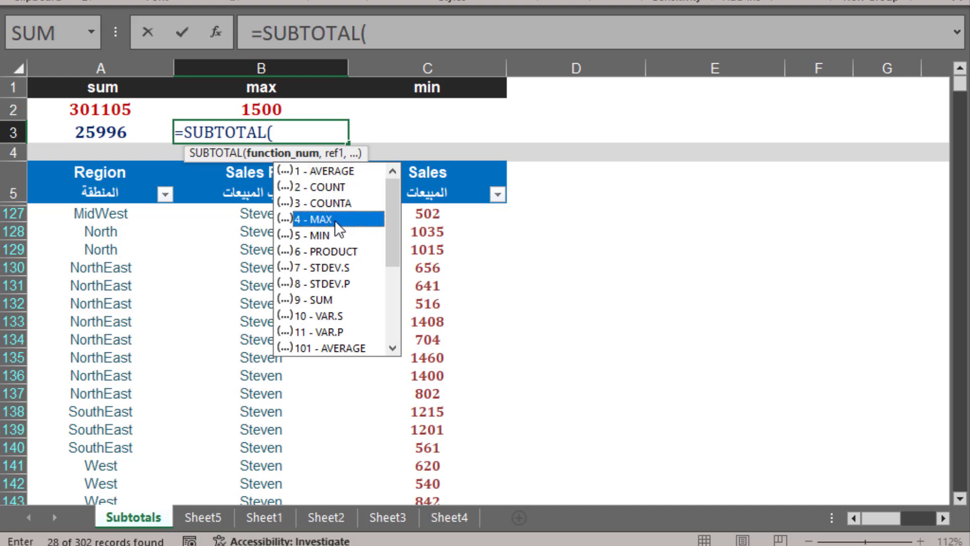
double_click(334, 220)
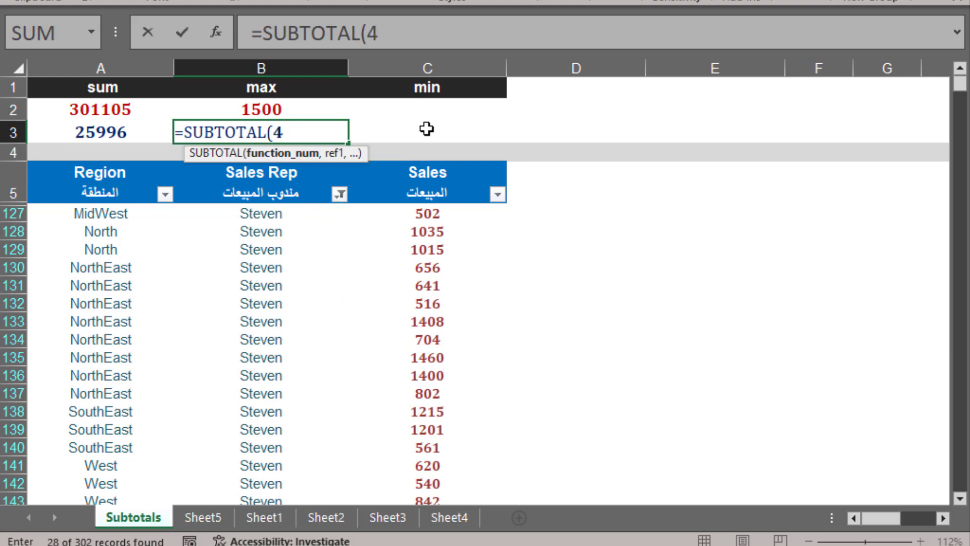
text(,)
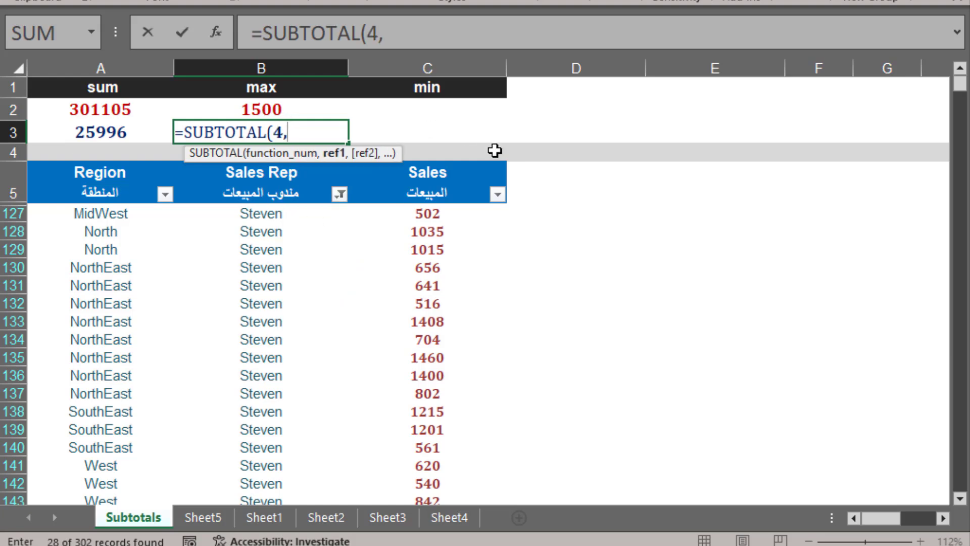
click(427, 212)
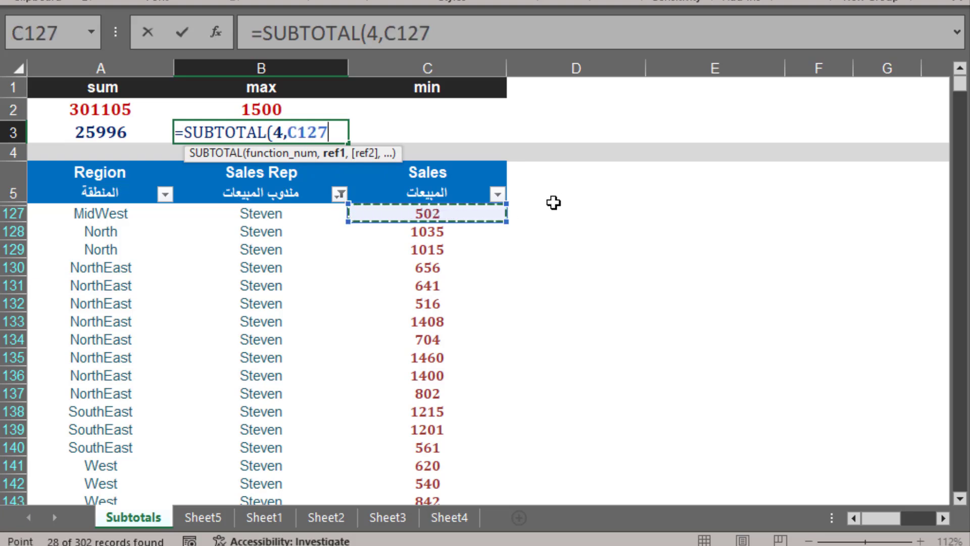
key(ctrl+shift+Down)
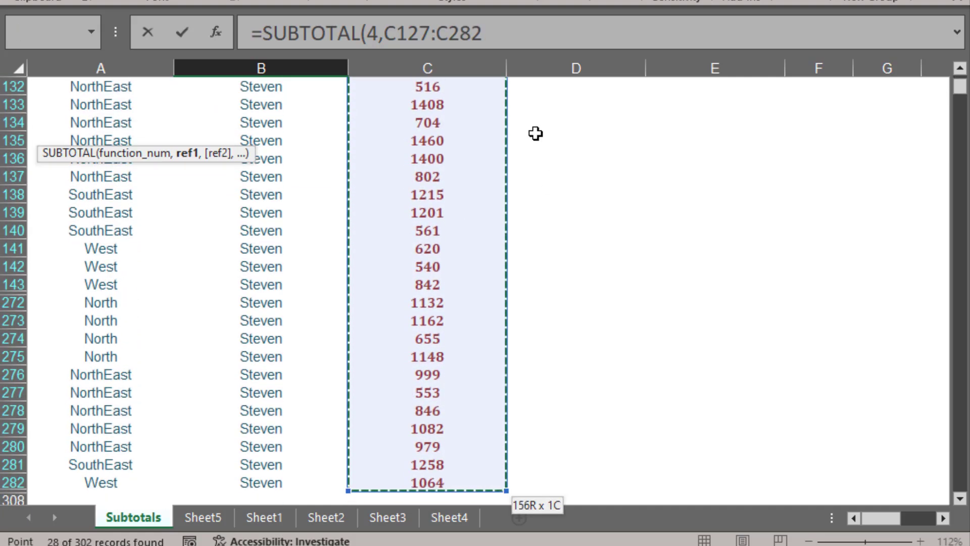
click(490, 31)
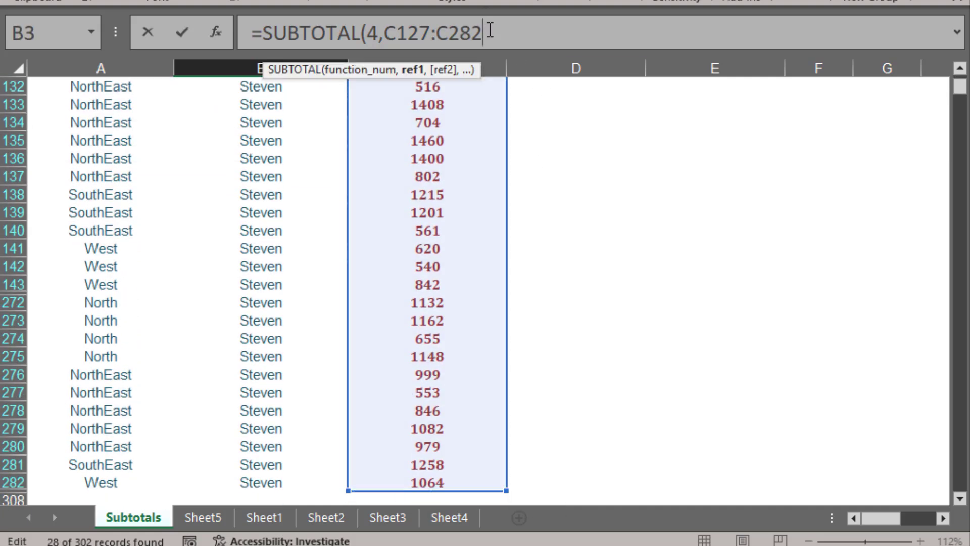
text())
key(Return)
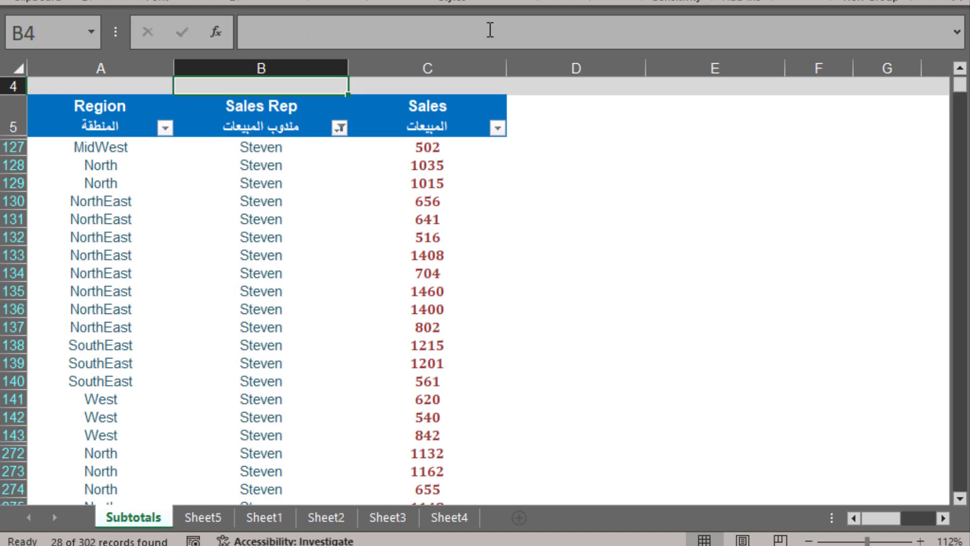
drag(960, 85, 960, 76)
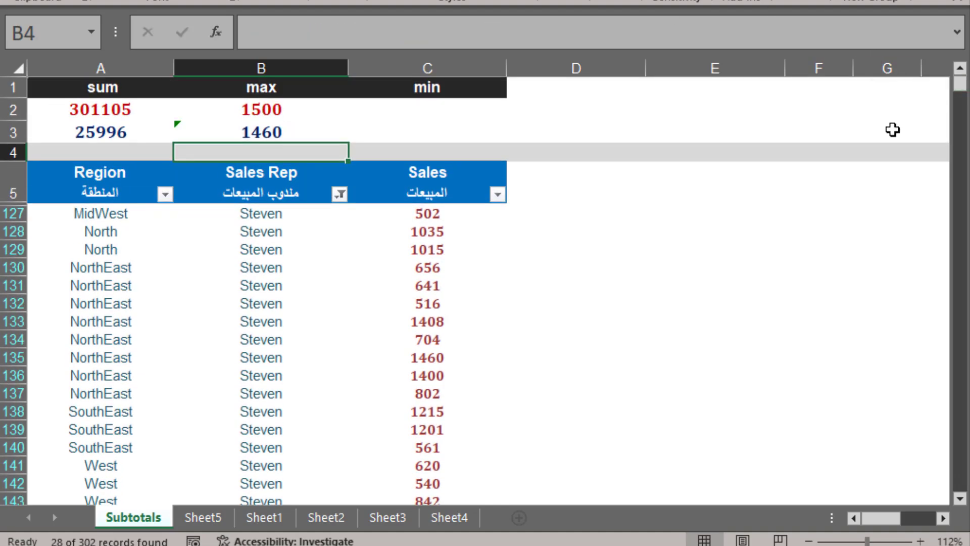
- Filter the Sales Rep column to a single sales rep
click(715, 88)
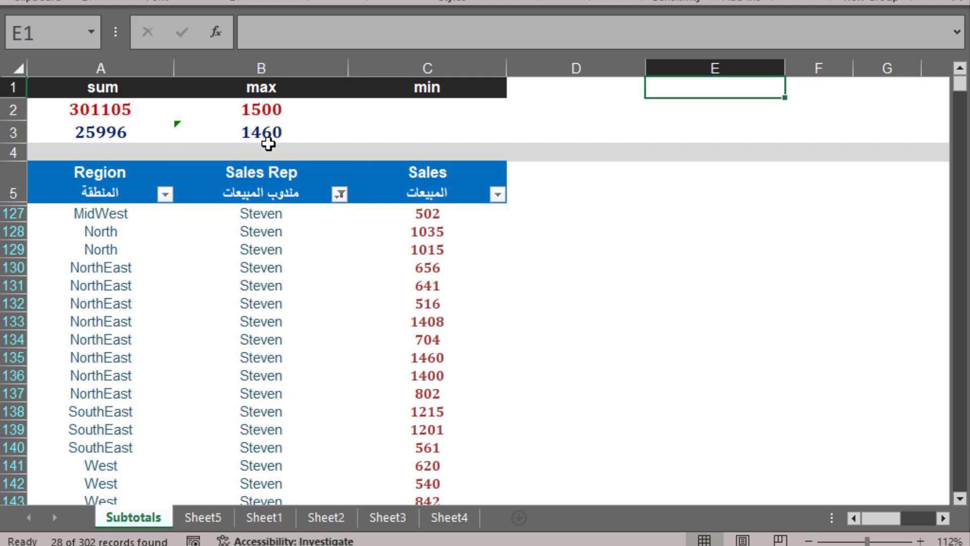
click(340, 195)
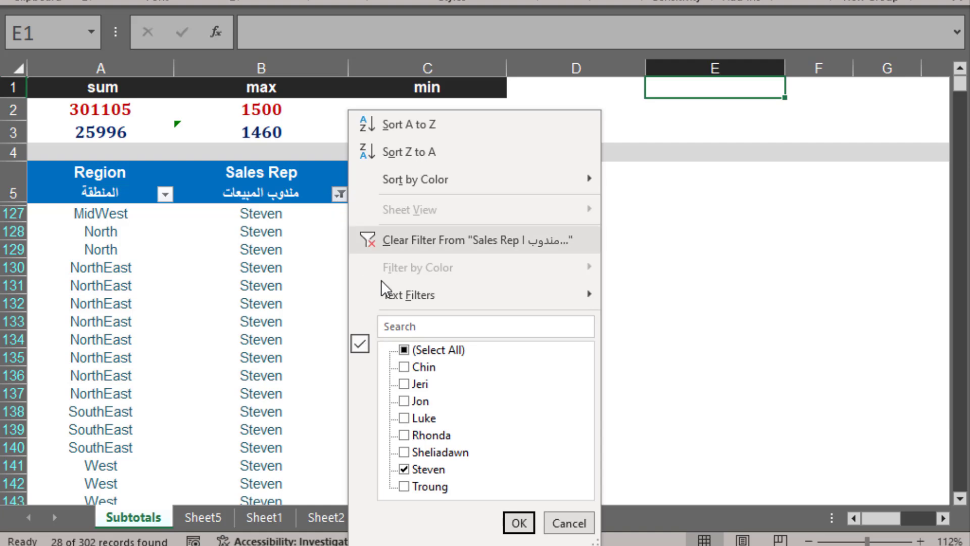
click(403, 349)
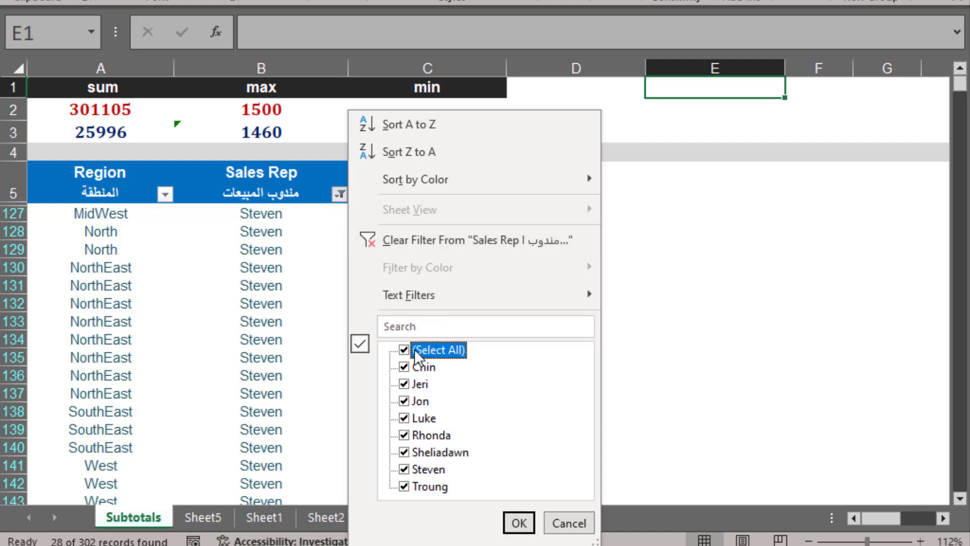
click(405, 350)
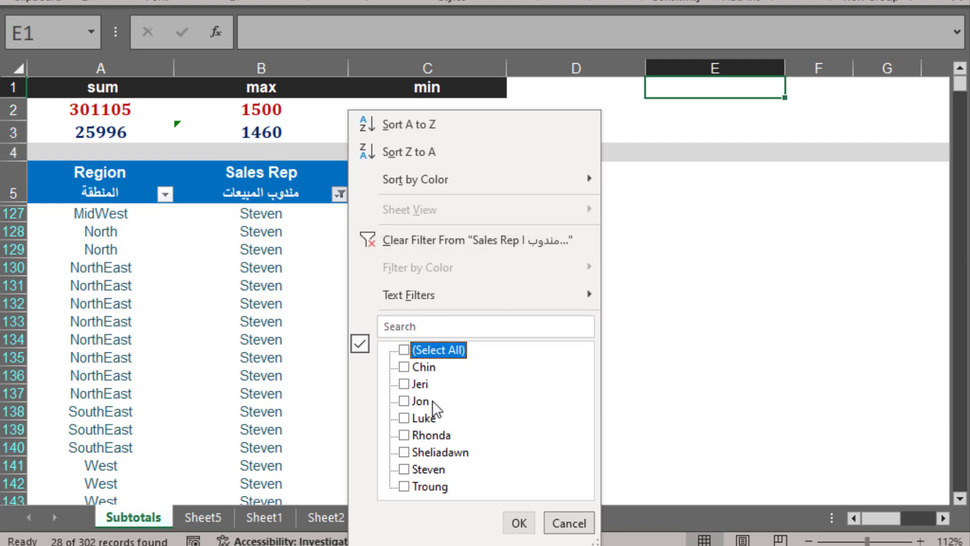
click(405, 488)
click(518, 523)
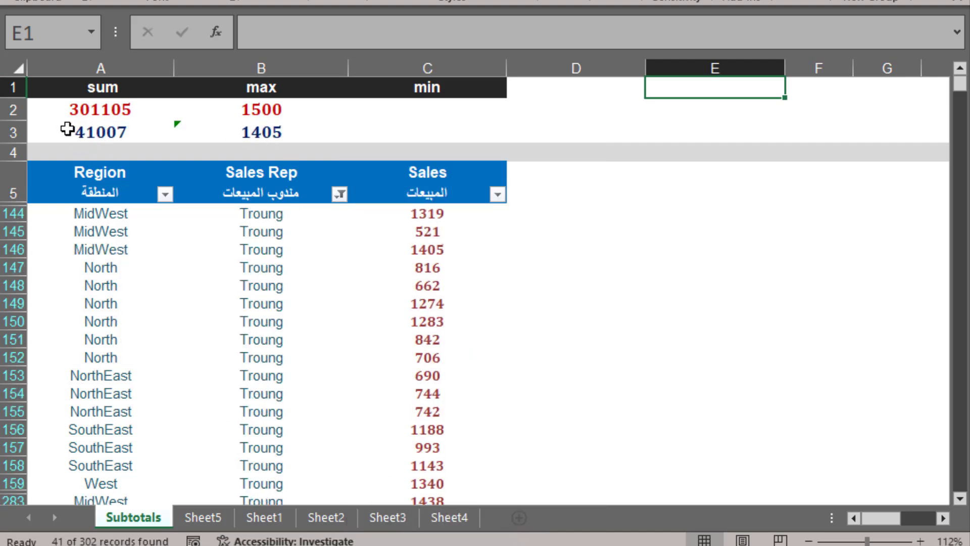
- Switch the filter to a different sales rep (47 of 302), making A3 49688 and B3 1476
click(335, 198)
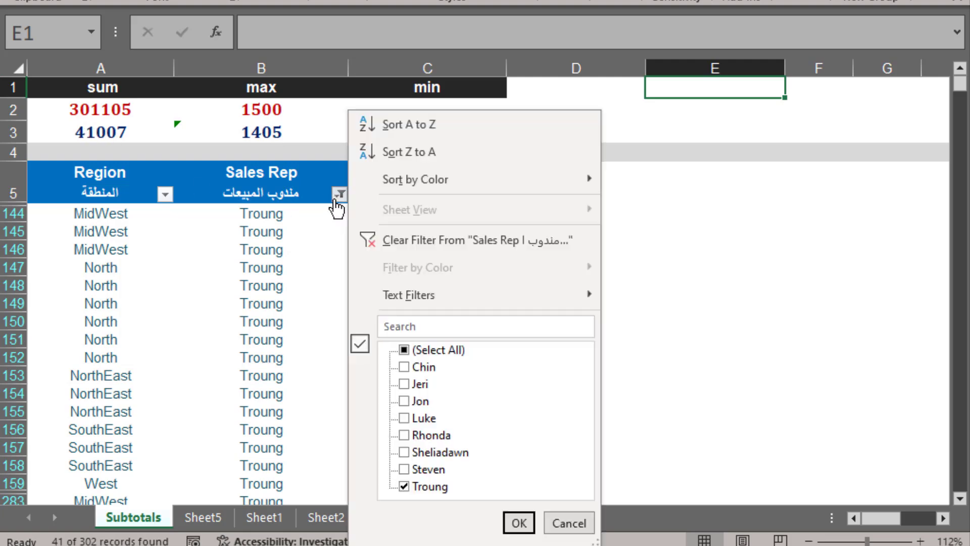
click(437, 349)
click(407, 386)
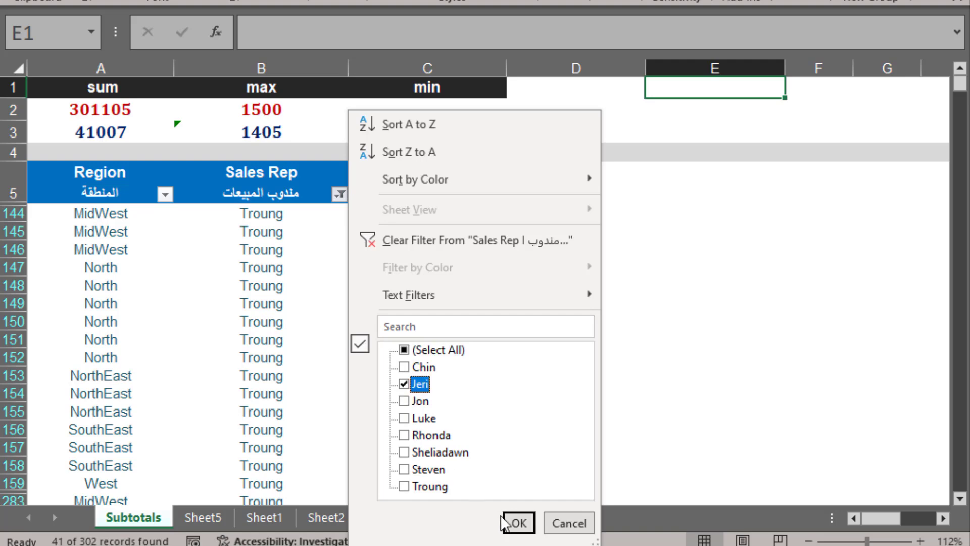
click(518, 523)
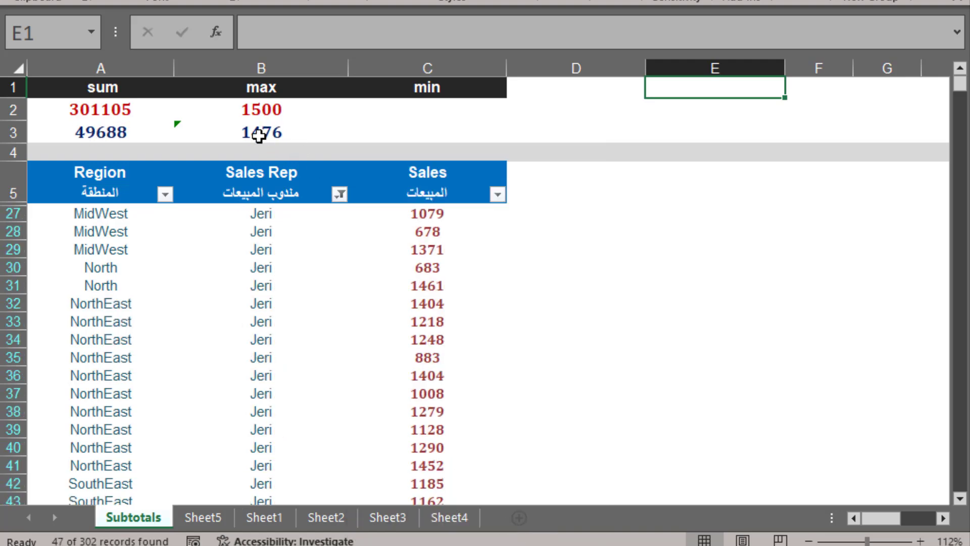
click(422, 118)
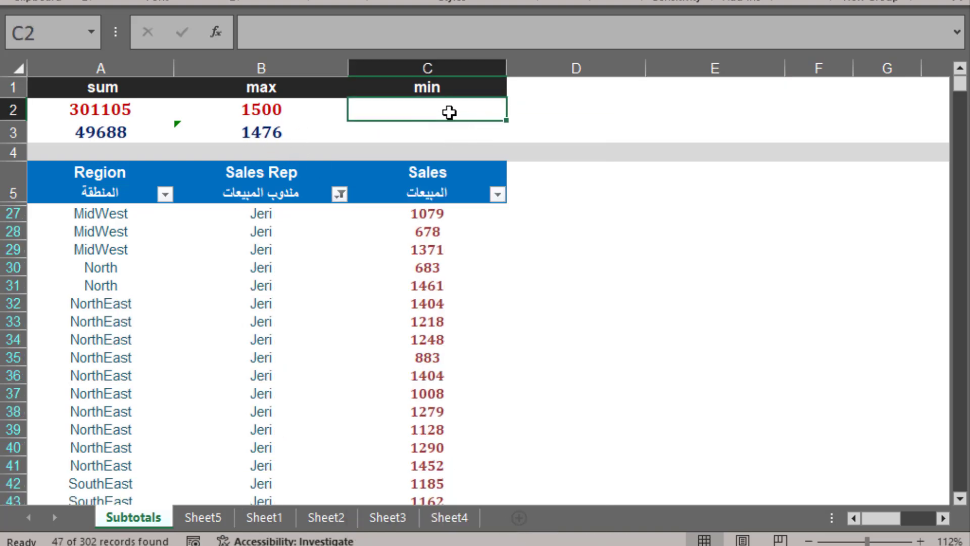
- Enter =SUBTOTAL(5,C27:C203) in C3, showing the filtered minimum of 500
click(411, 128)
text(=)
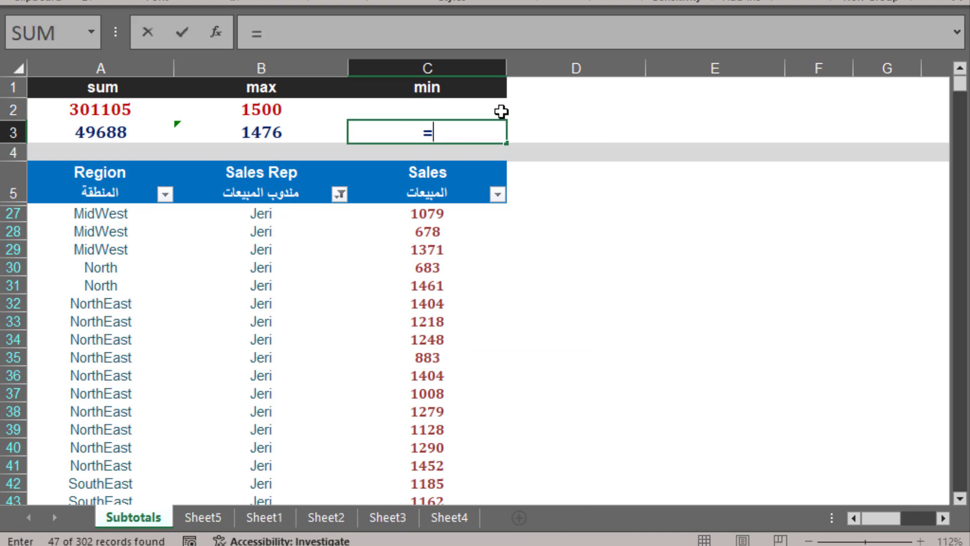
text(sub)
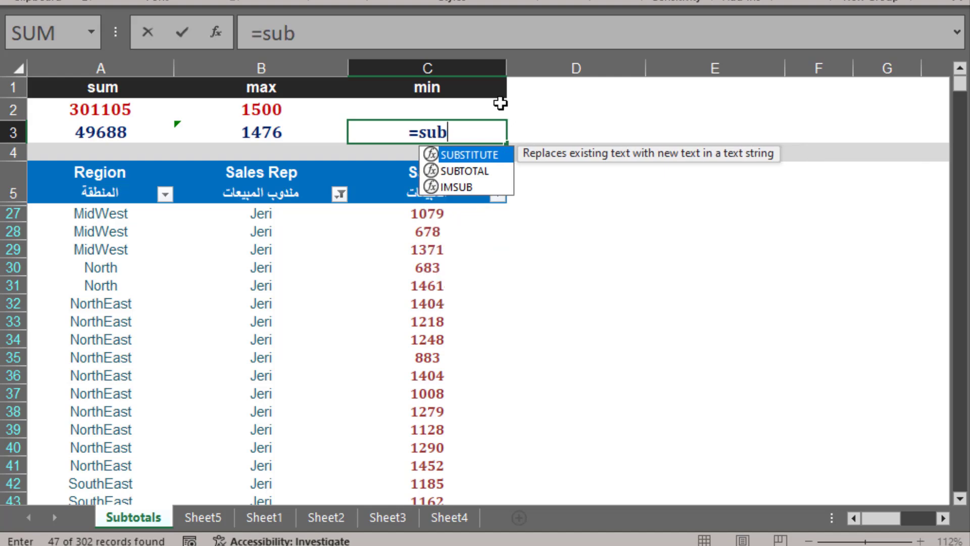
double_click(460, 171)
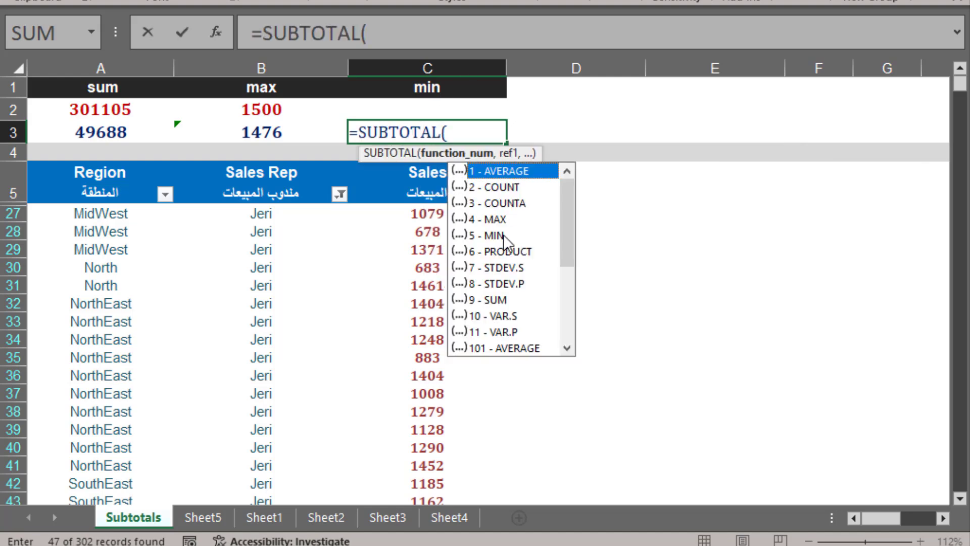
click(503, 234)
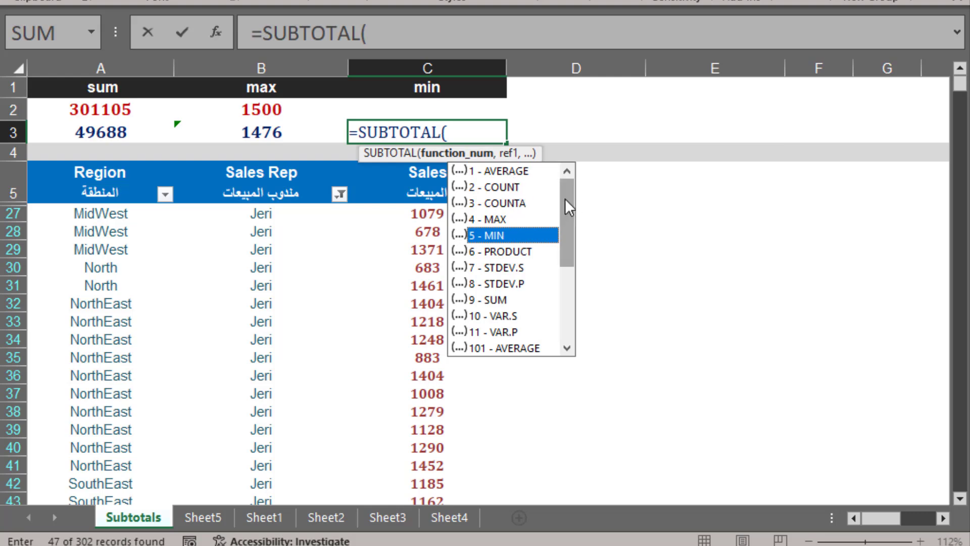
mouse_move(565, 198)
mouse_down()
mouse_move(581, 244)
mouse_move(583, 312)
mouse_move(574, 177)
mouse_up()
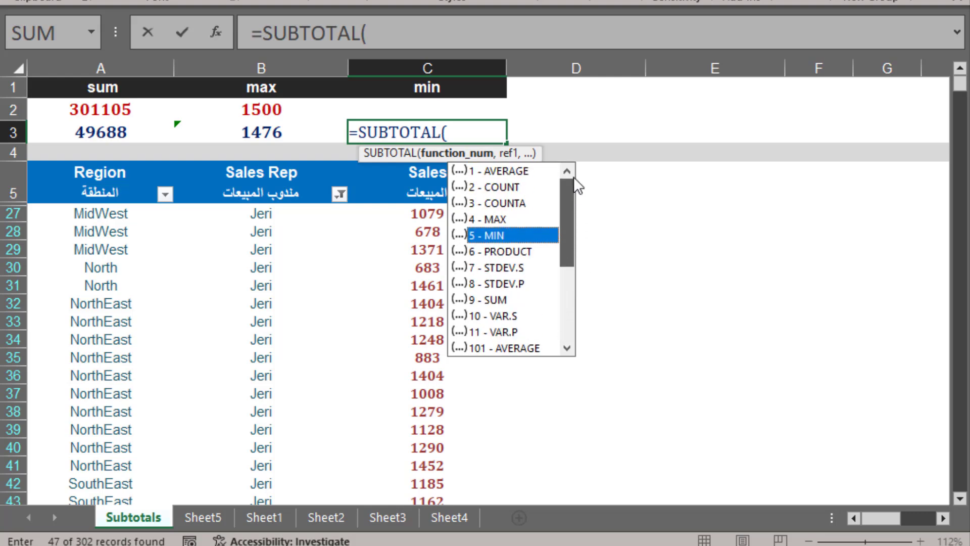
double_click(507, 235)
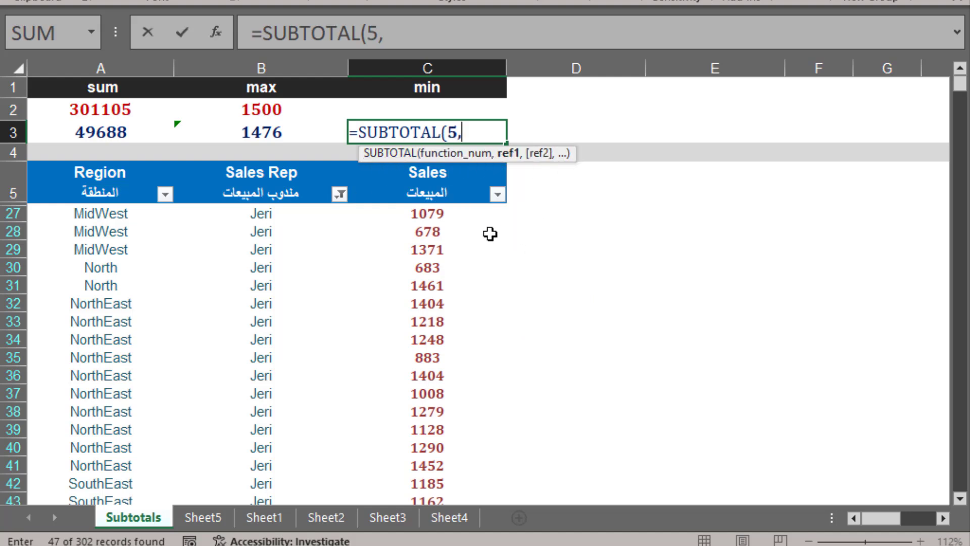
click(441, 214)
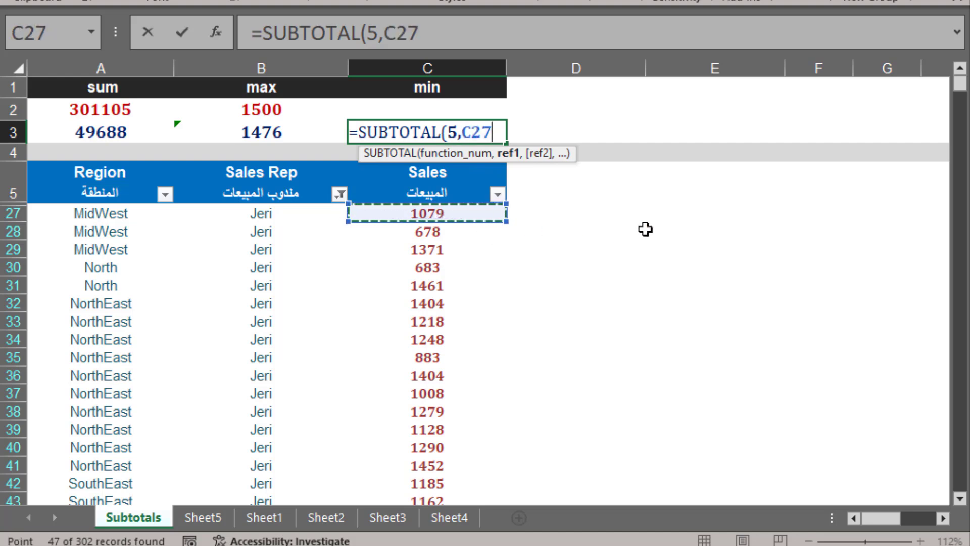
key(ctrl+shift+Down)
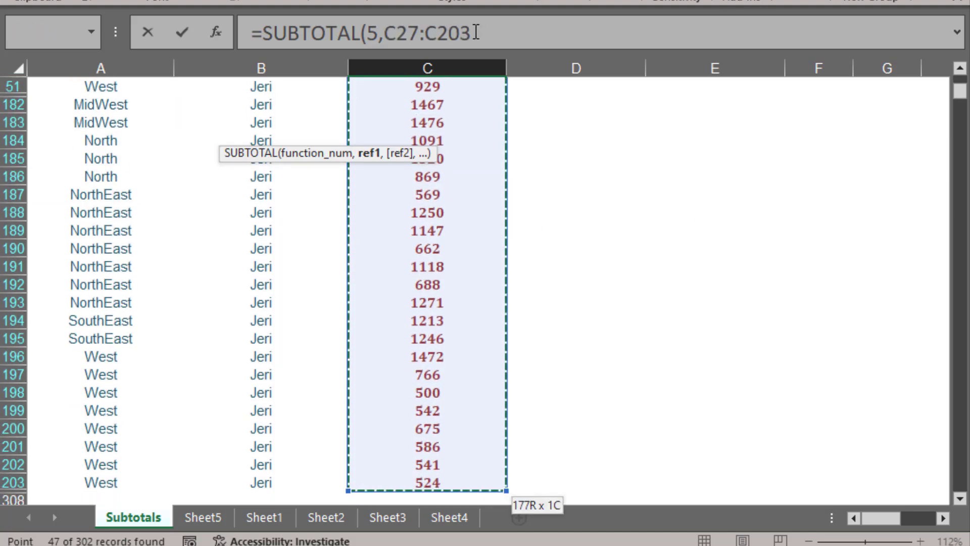
click(481, 32)
text())
key(Return)
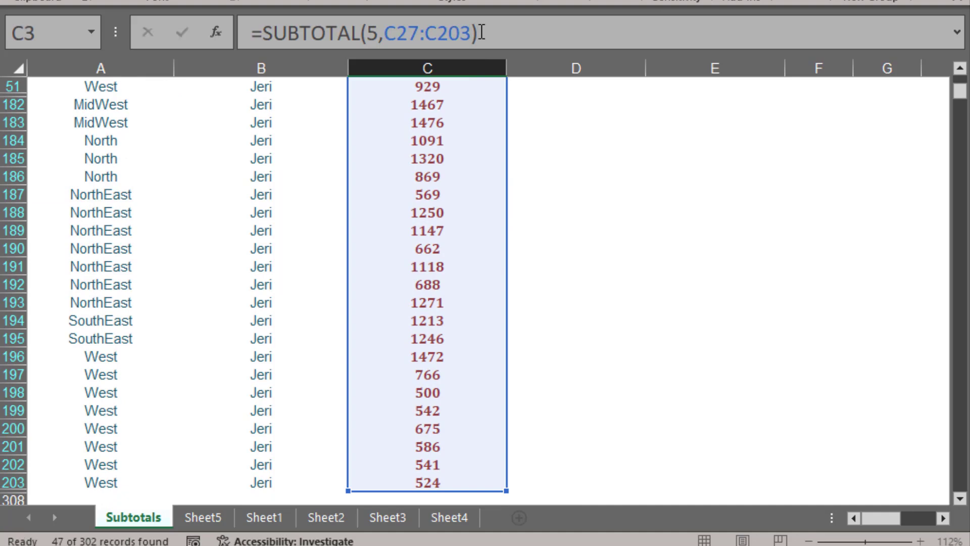
scroll(185, 162, up, 1)
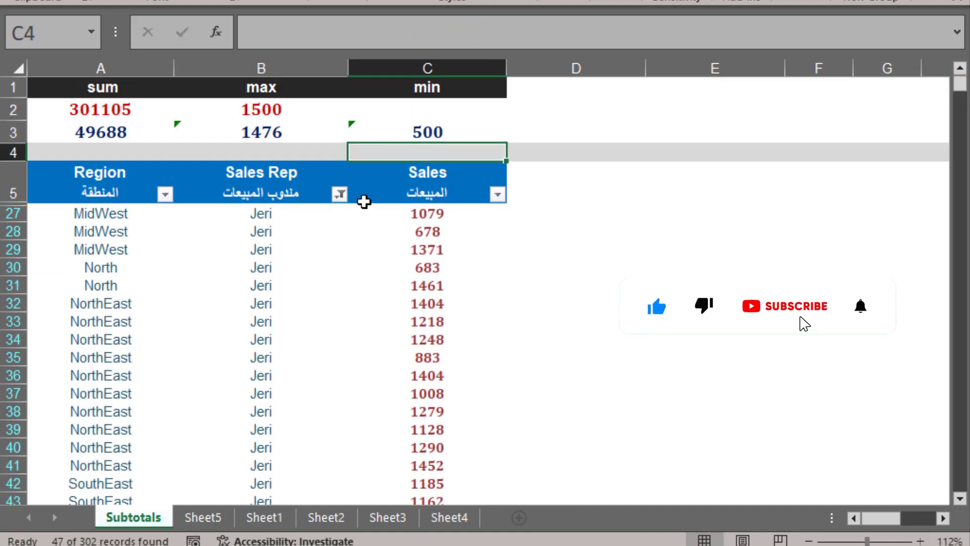
- Clear the Sales Rep filter so every sales rep's rows show again
click(339, 199)
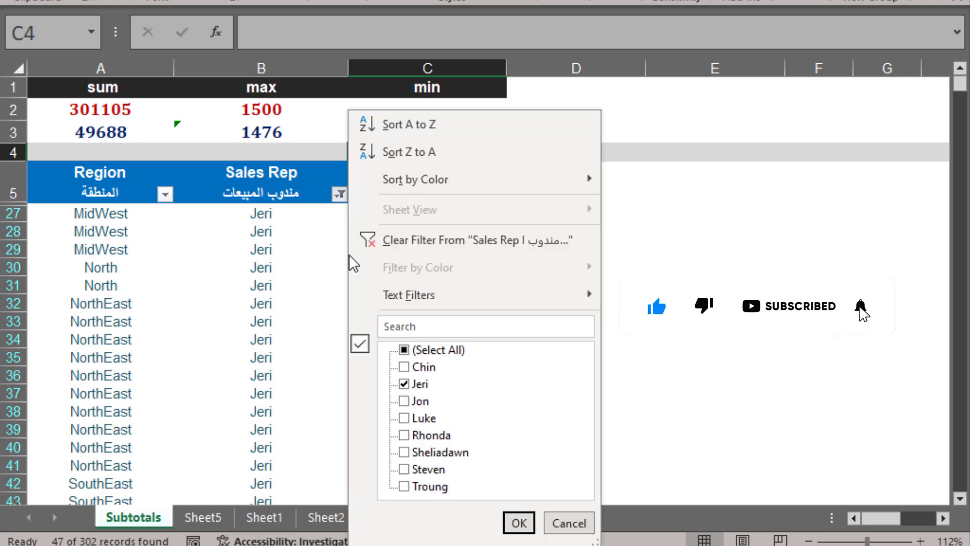
click(404, 349)
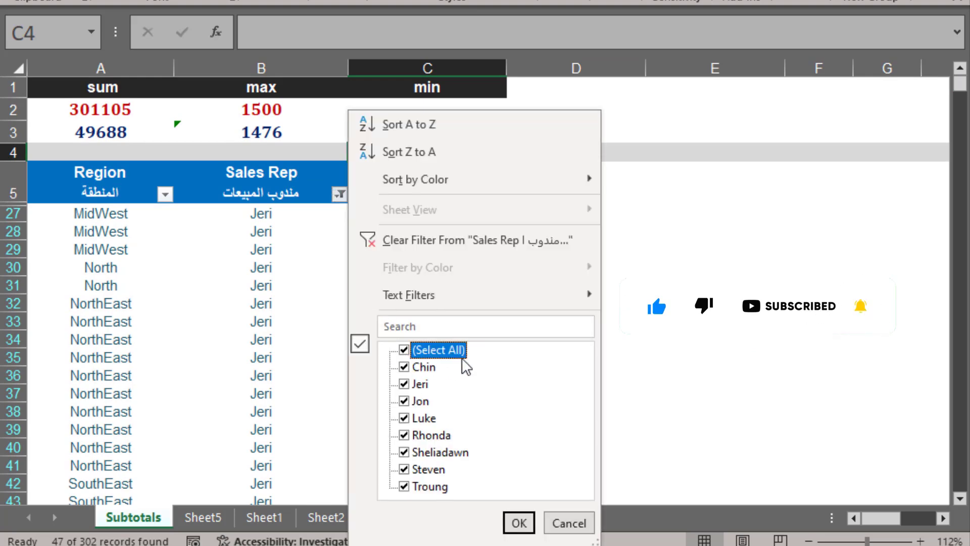
click(519, 524)
- Compare the A3 and B3 SUBTOTAL formulas with A2's SUM and B2's MAX, both reading 301105 and 1500
click(86, 139)
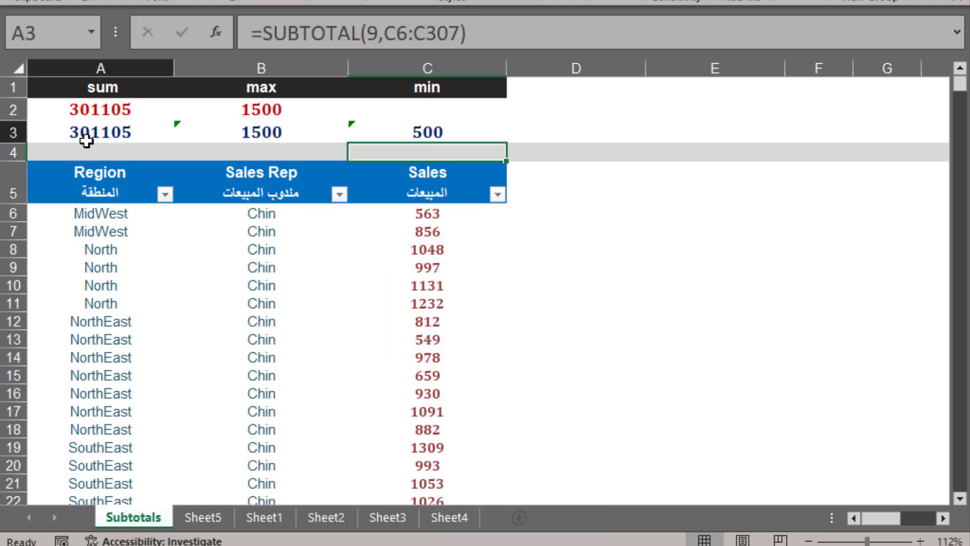
click(96, 103)
click(251, 134)
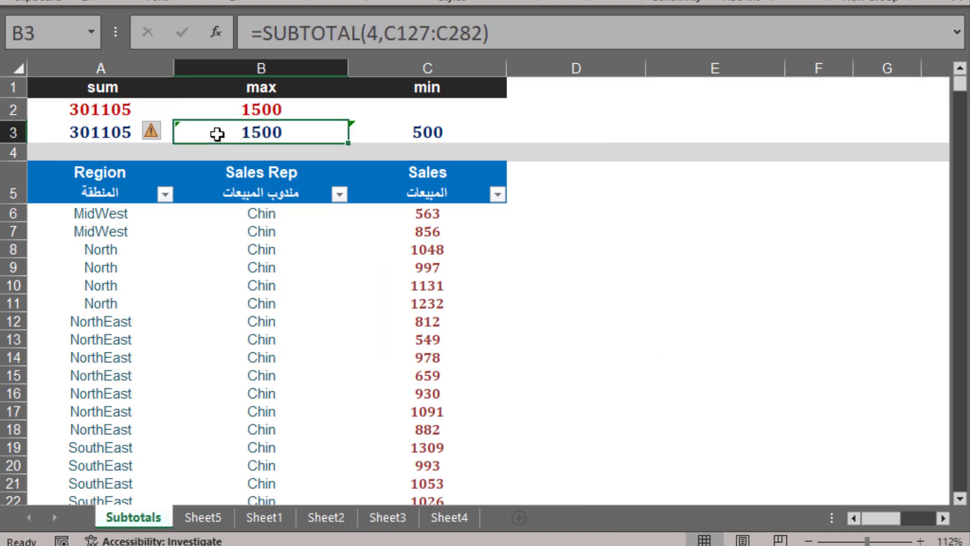
click(291, 104)
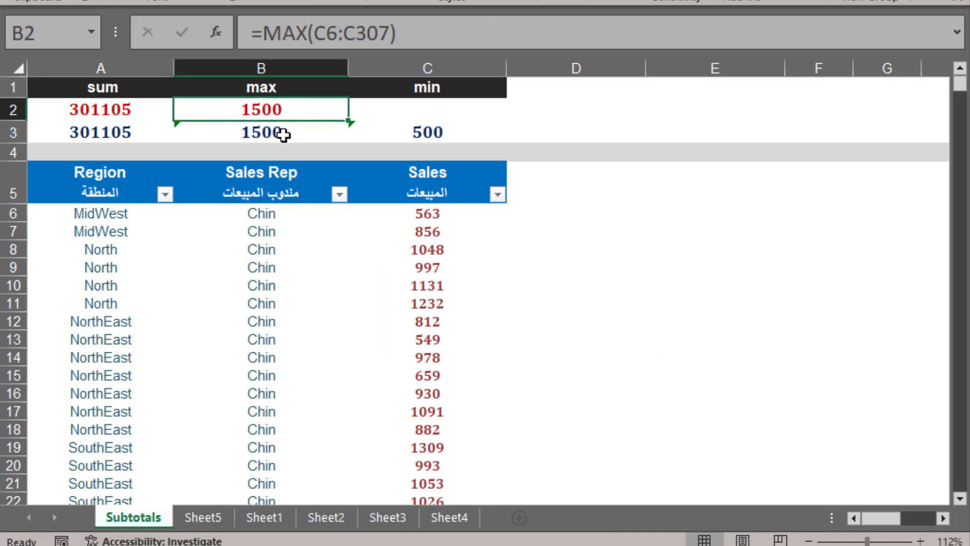
- Filter the Sales Rep column to a single rep, showing 47 of 302 records
click(338, 195)
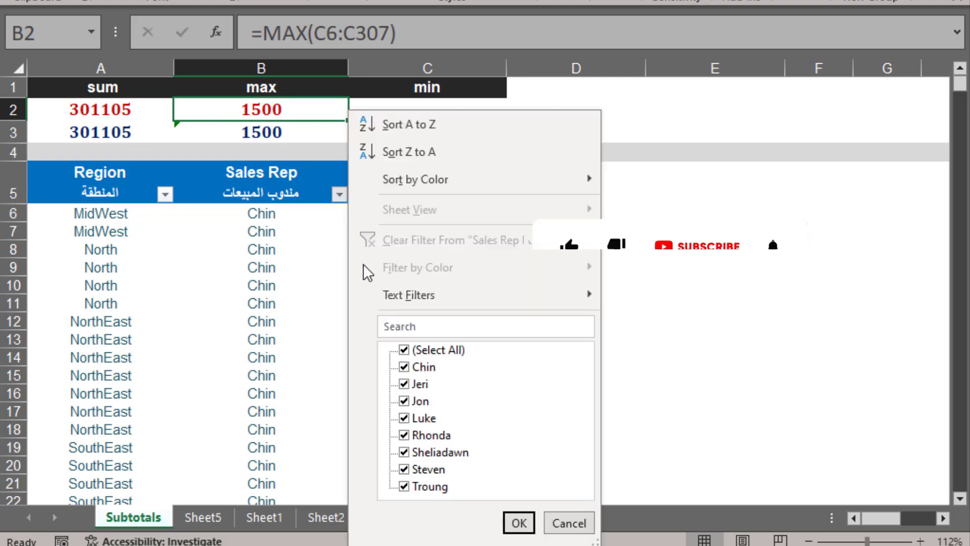
click(408, 351)
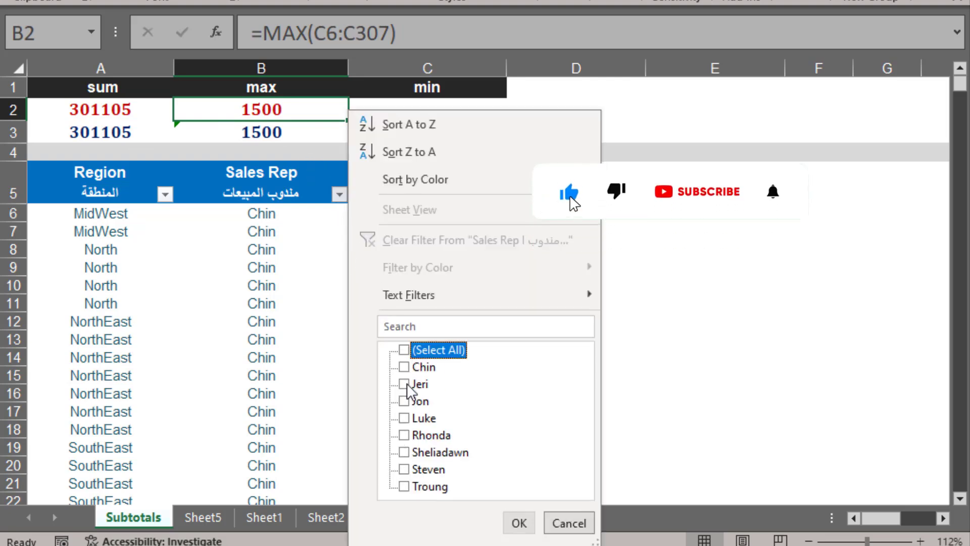
click(410, 385)
click(519, 523)
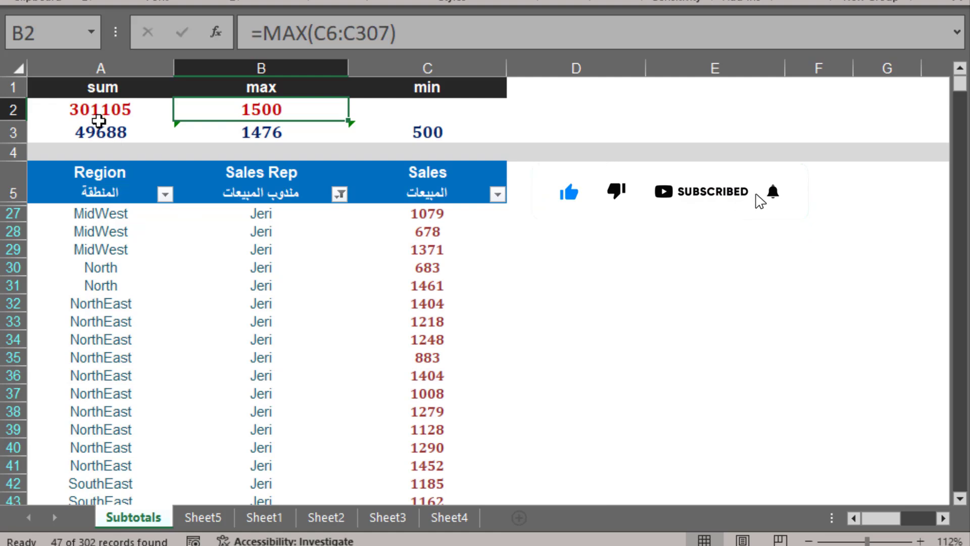
- Check the row 3 subtotals in A3, B3 and C3: 49688, 1476 and 500
click(99, 137)
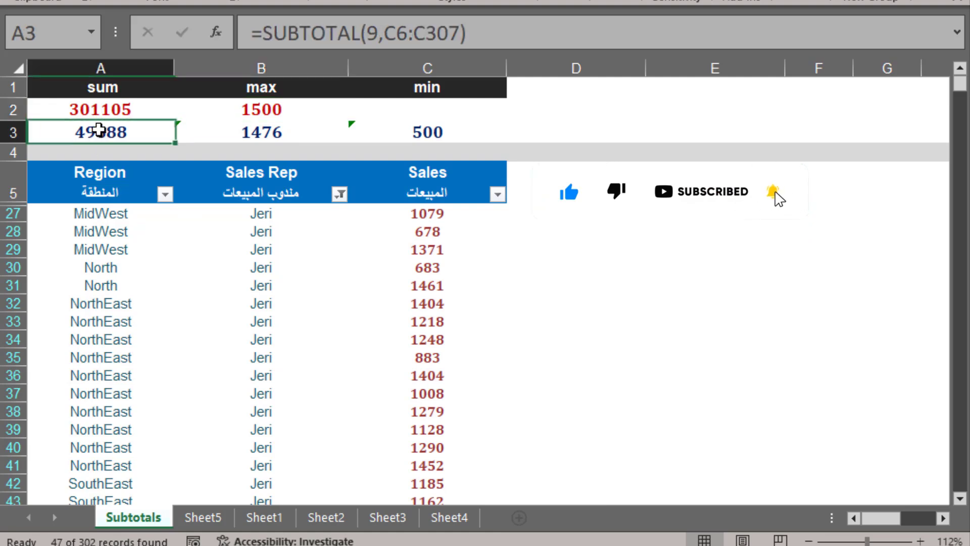
click(308, 143)
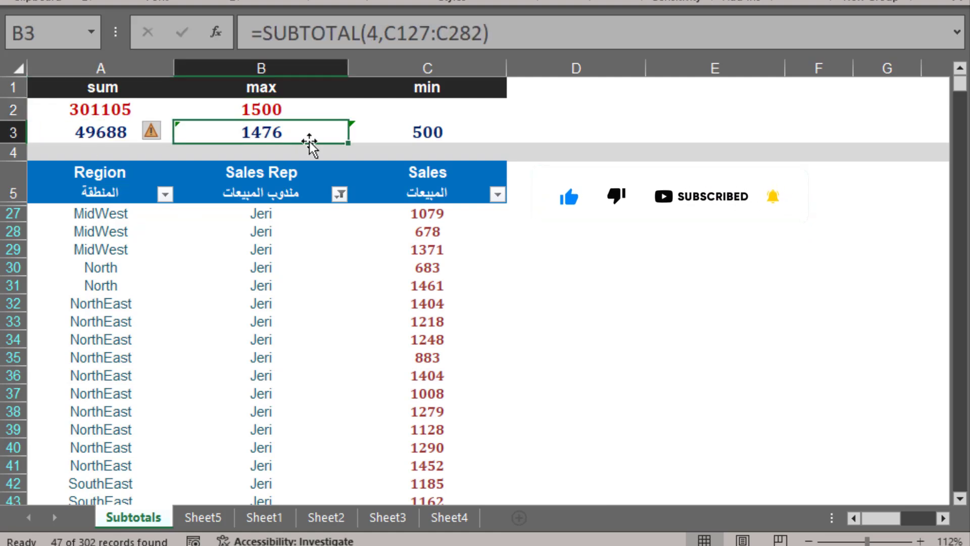
click(413, 134)
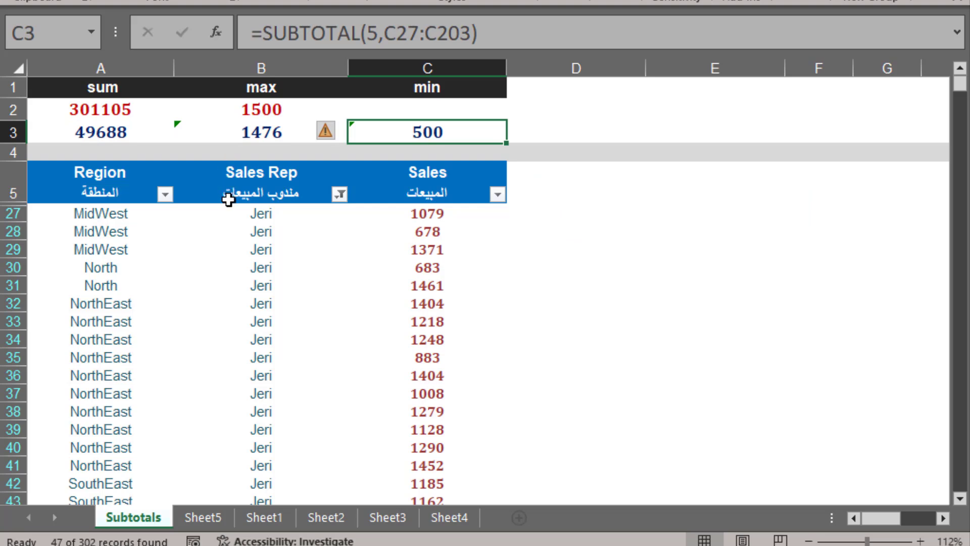